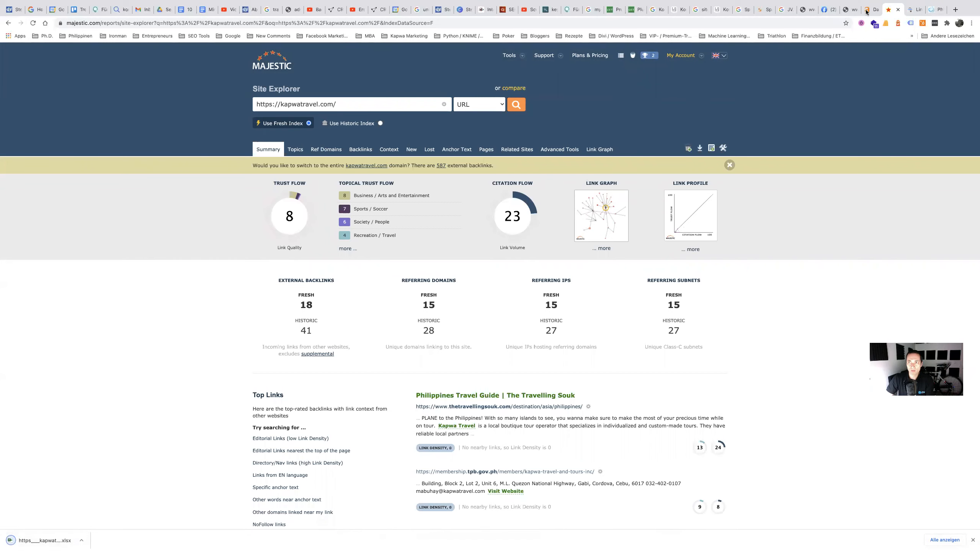
click(865, 11)
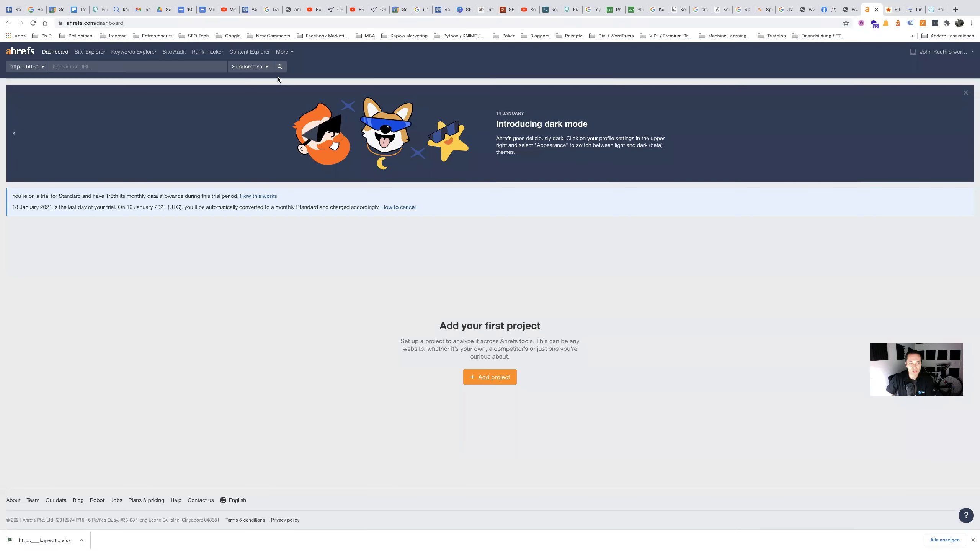
text(https://kapwatravel.com/)
key(Return)
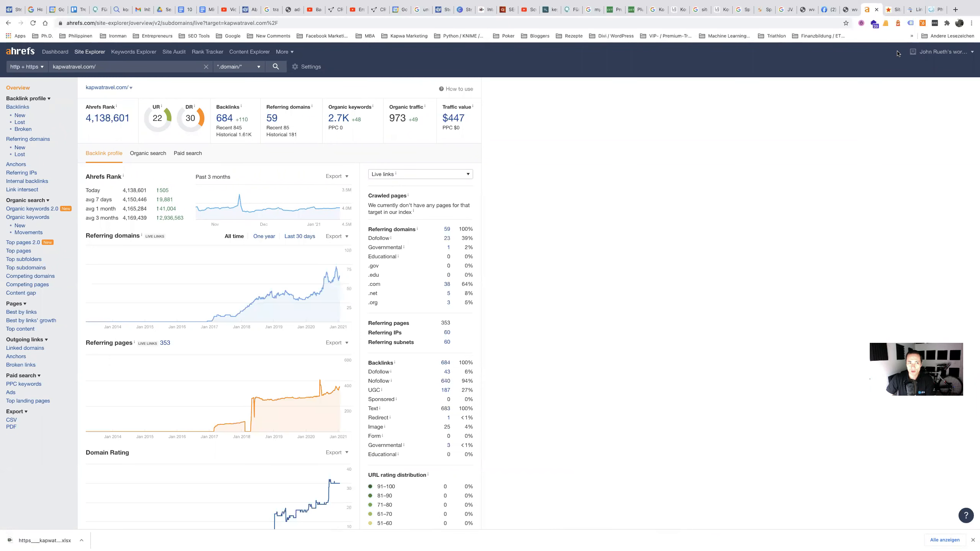
Switch to Majestic, change the kapwatravel.com analysis scope to Root Domain and show its referring domains.
click(890, 11)
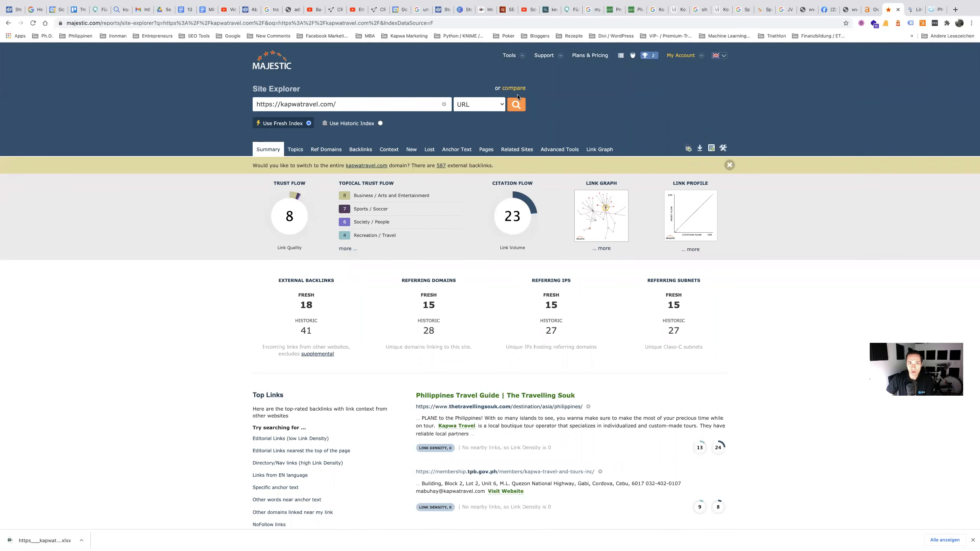
click(501, 106)
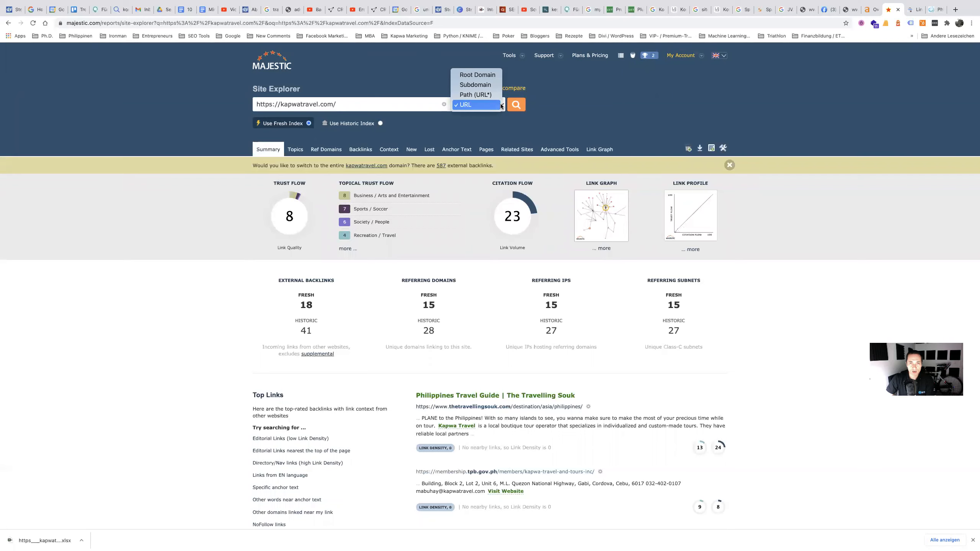
click(489, 76)
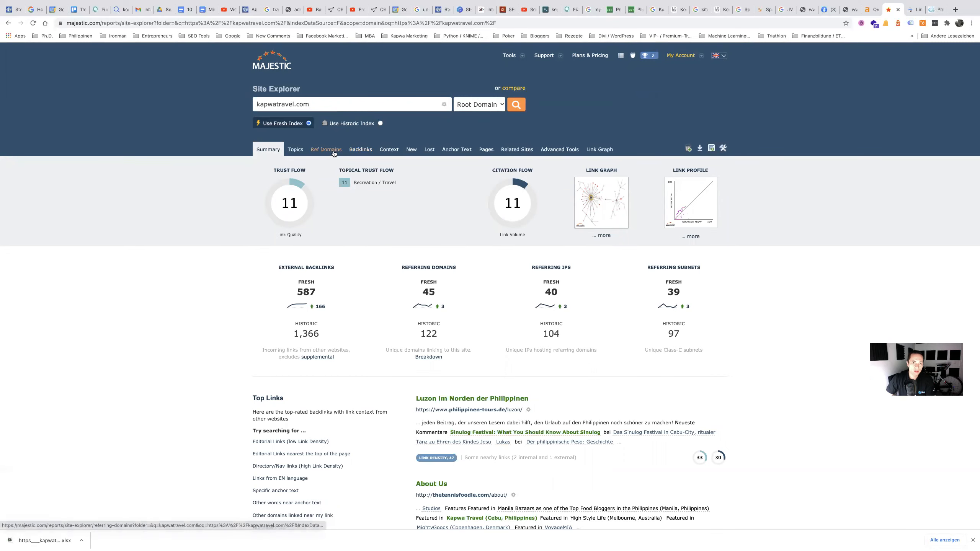
click(359, 151)
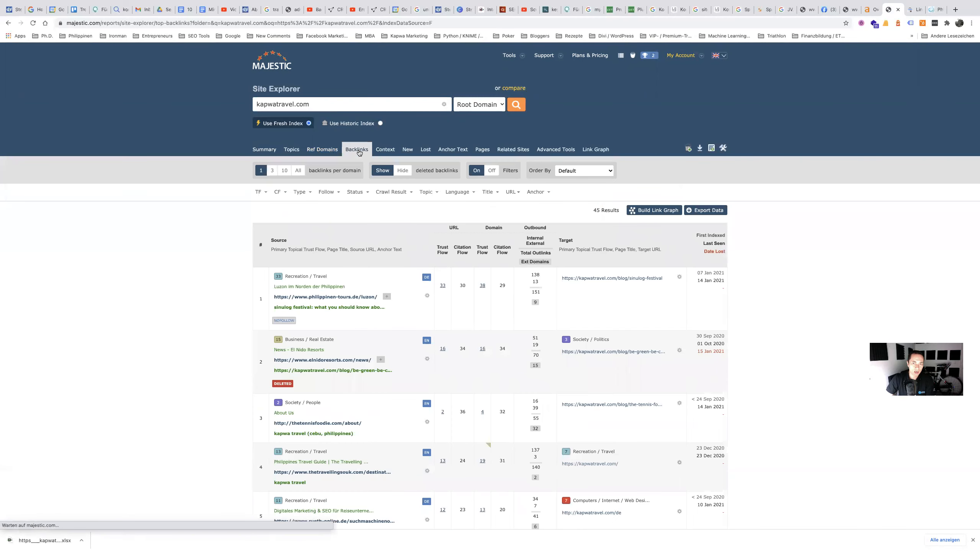
click(319, 153)
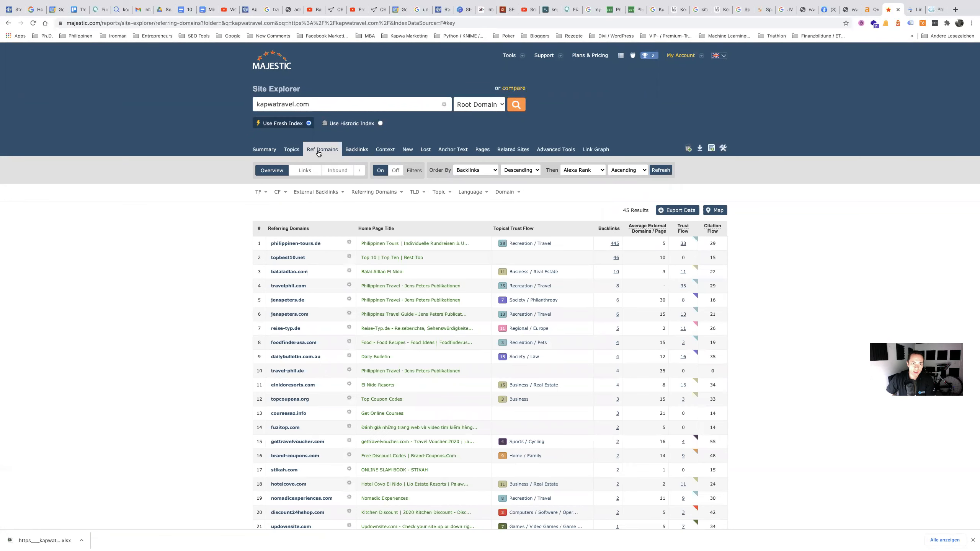
click(715, 150)
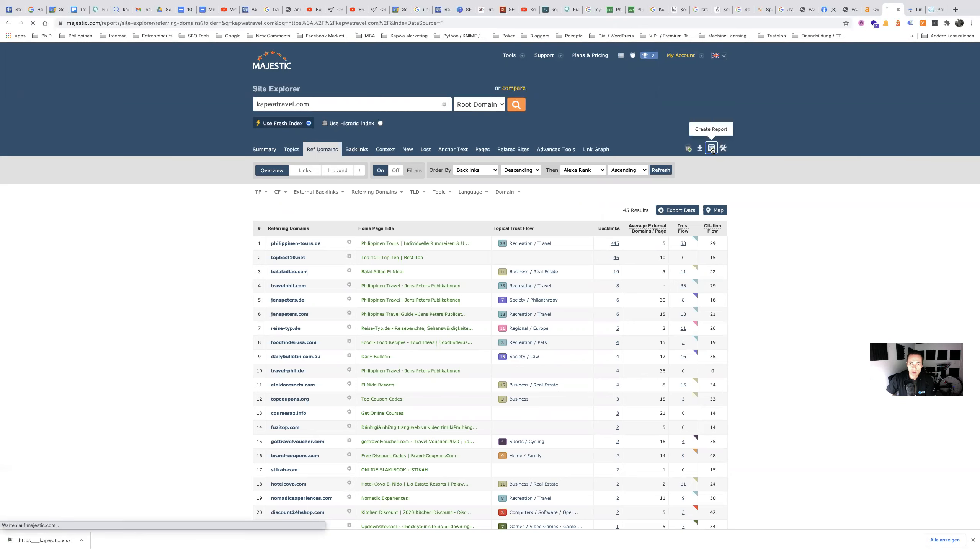
click(8, 23)
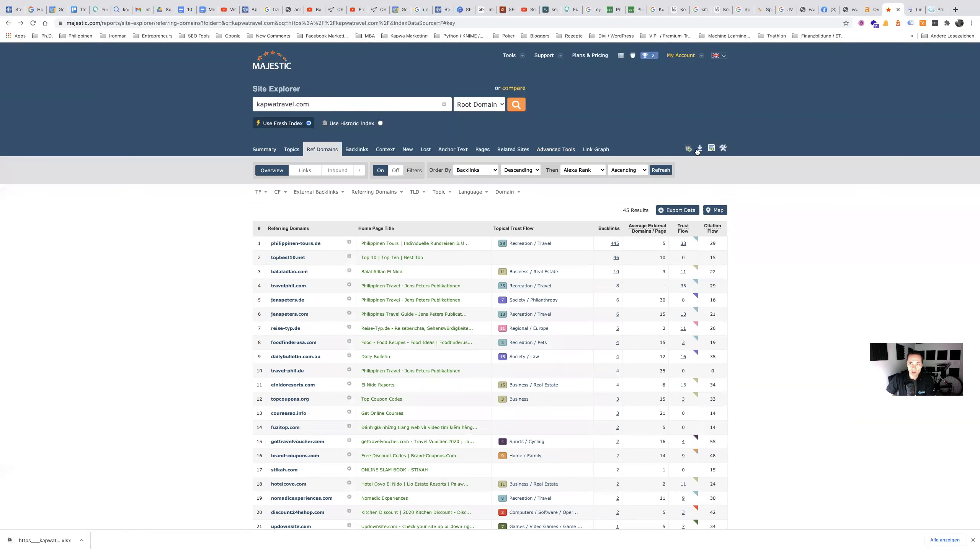
click(700, 150)
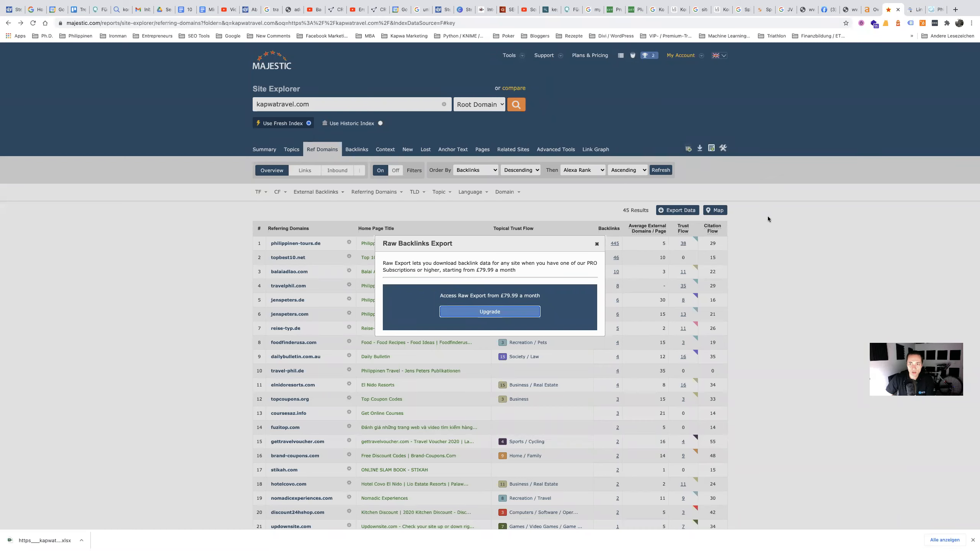
click(597, 243)
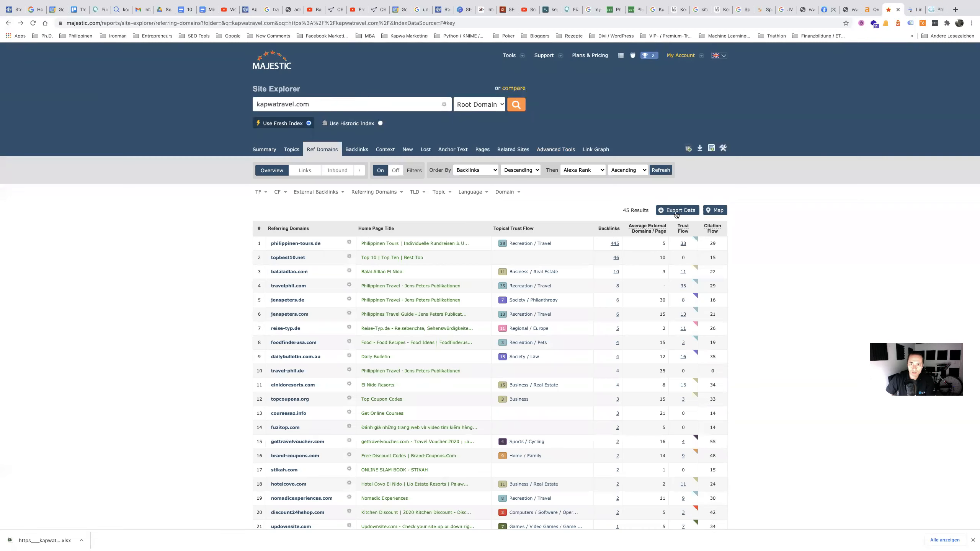
Export the referring domains of kapwatravel.com from Majestic as an Excel file.
click(661, 211)
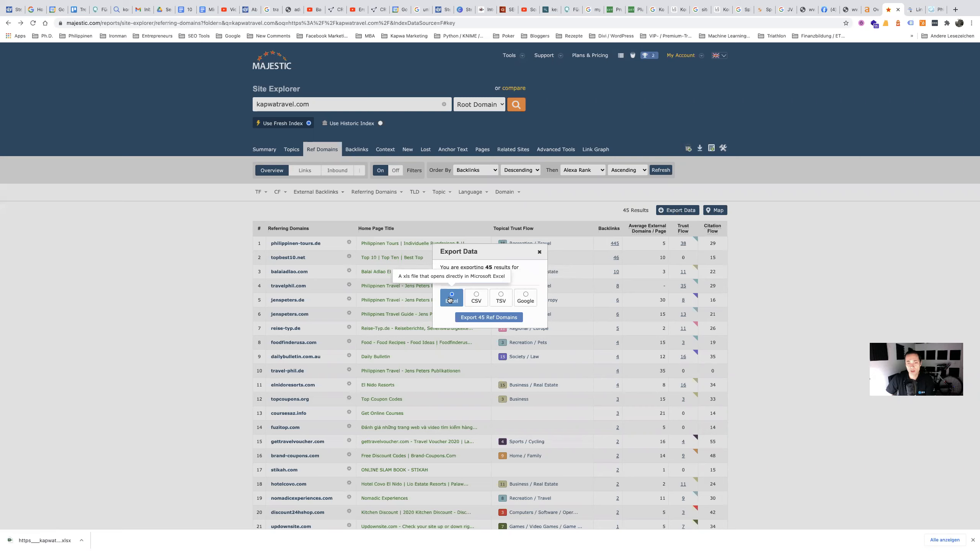
click(482, 317)
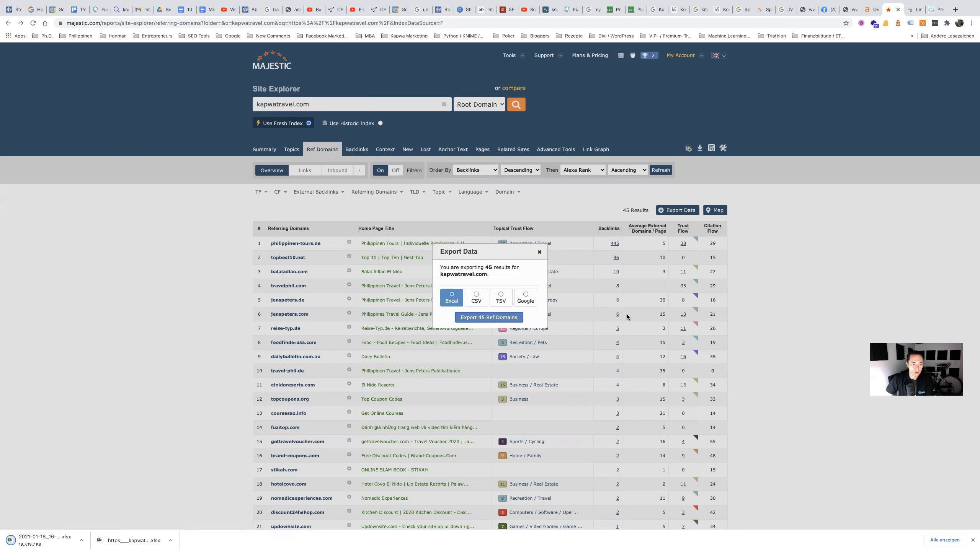
Switch to Ahrefs, start a full CSV export of the kapwatravel.com backlinks for Microsoft Excel (UTF-16), and show the exported files.
click(870, 10)
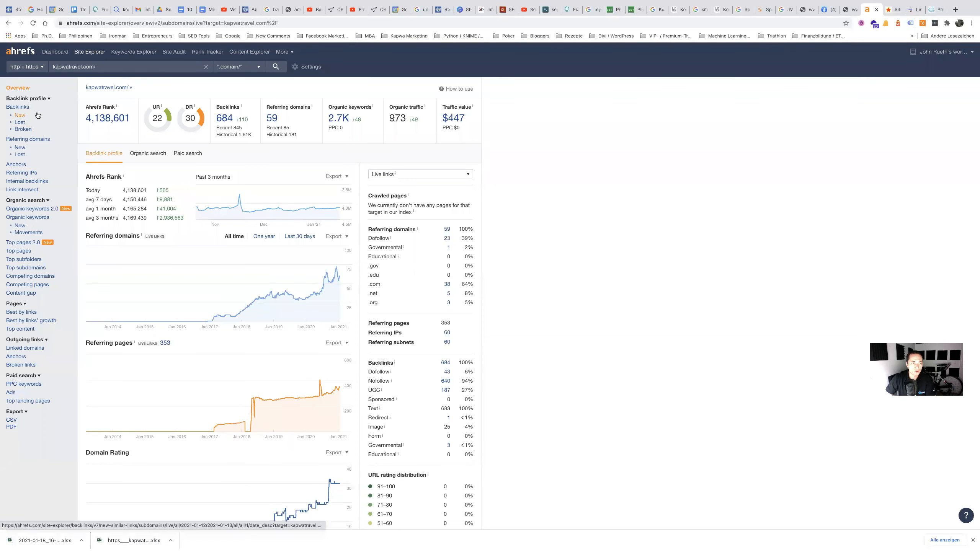
click(24, 109)
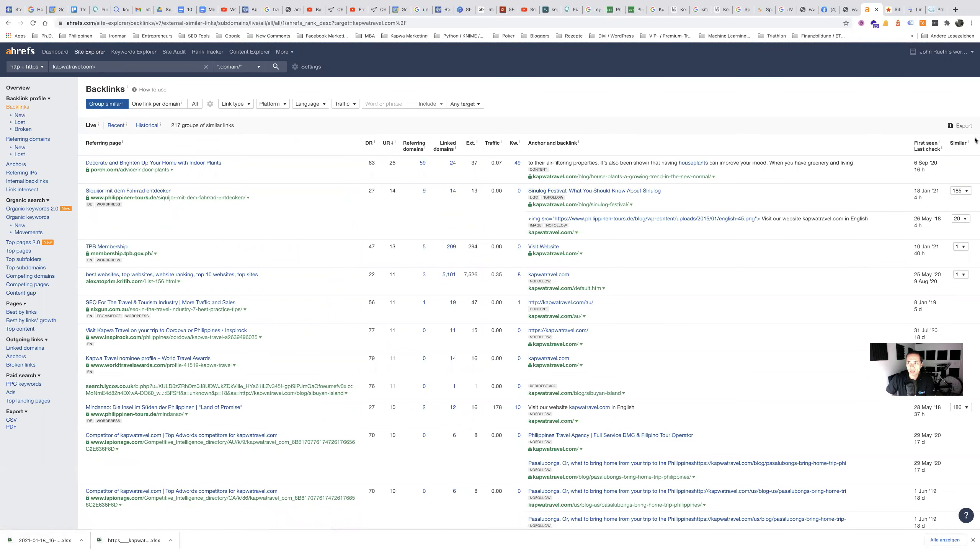
click(964, 126)
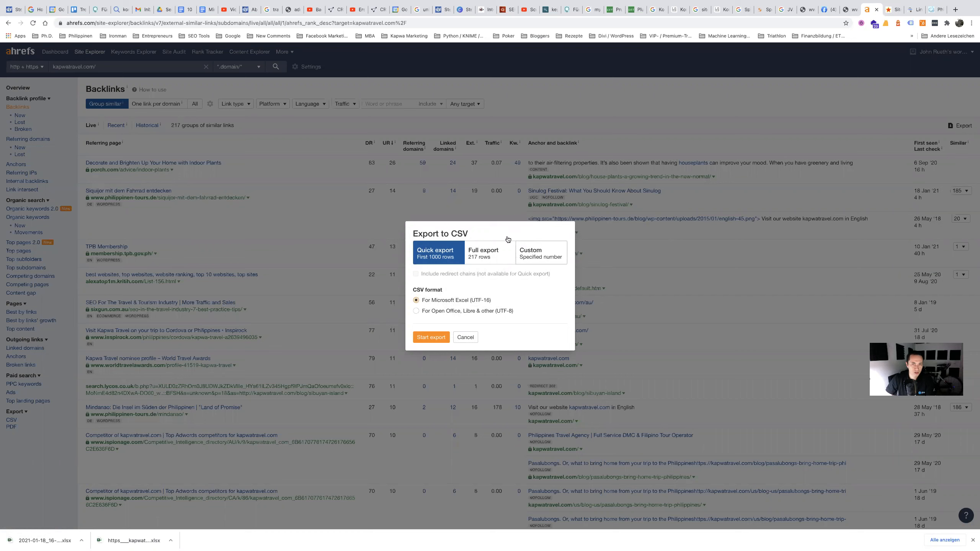
click(488, 253)
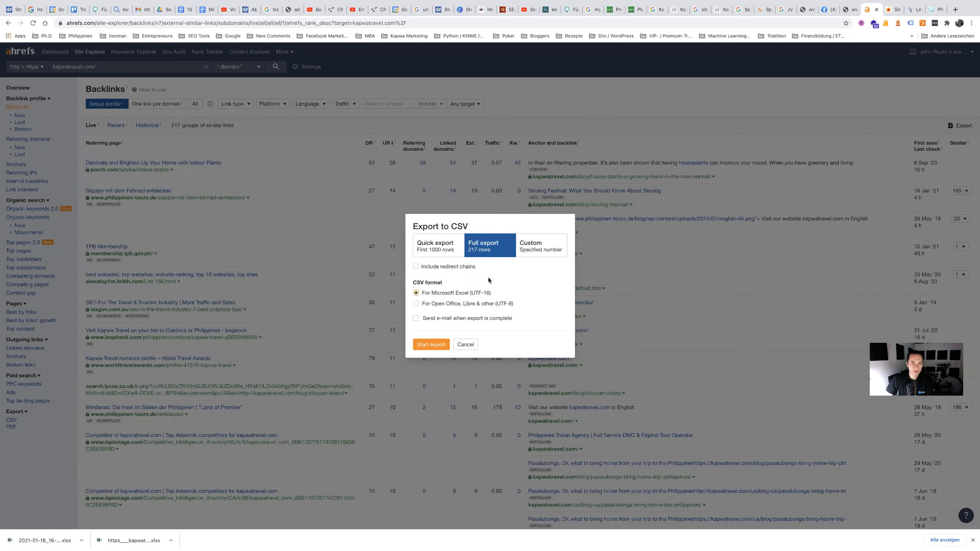
click(431, 345)
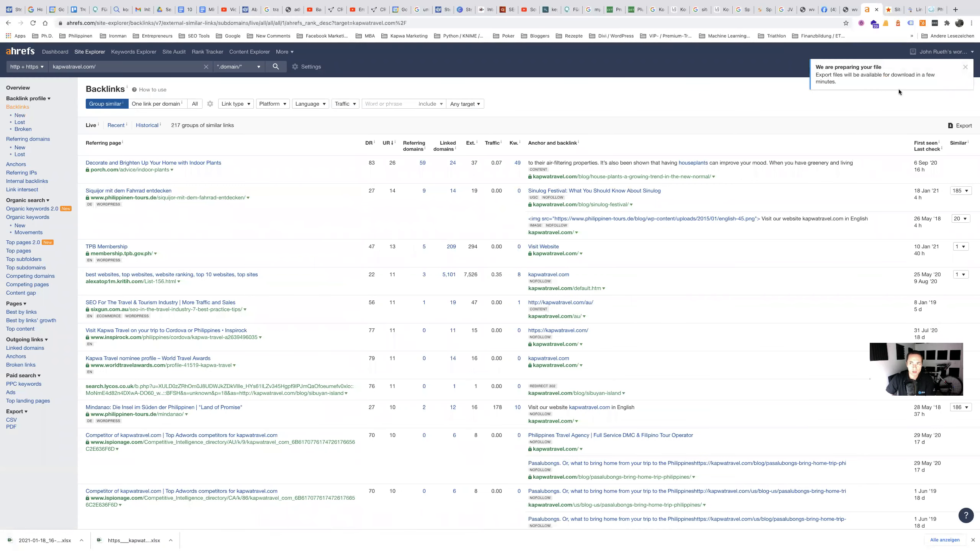
click(912, 54)
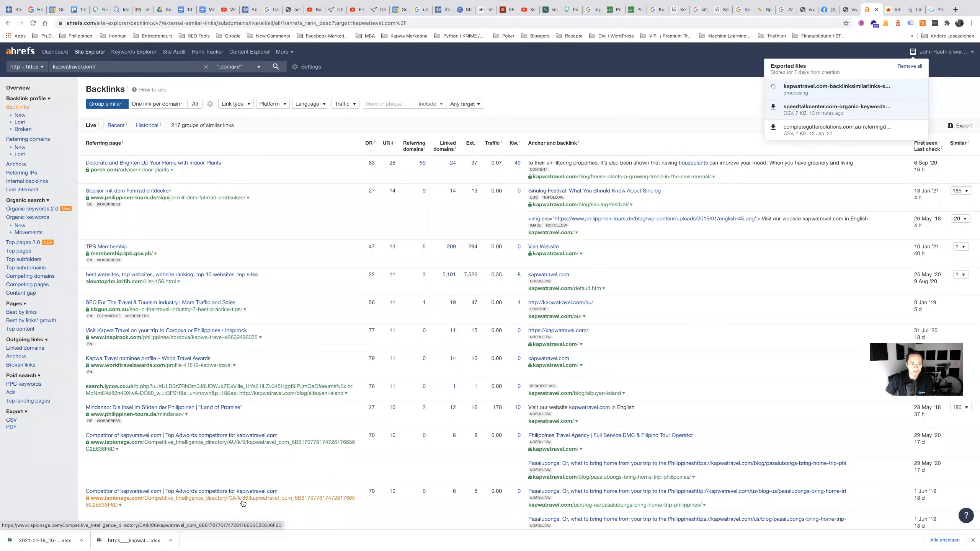
Open the downloaded kapwatravel.com Top linking sites workbook in Excel, widen the Website column to 126.00 and look through the listed domains.
click(132, 542)
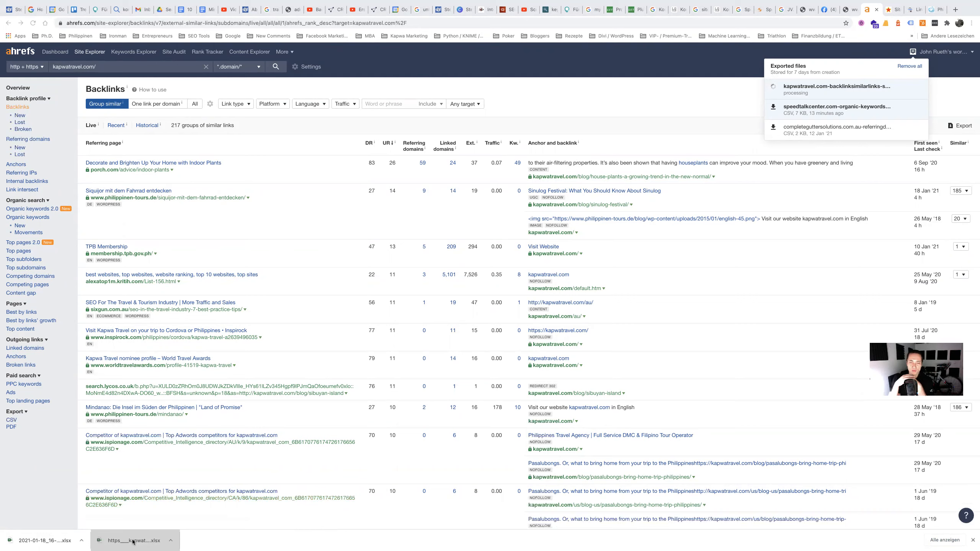
click(133, 540)
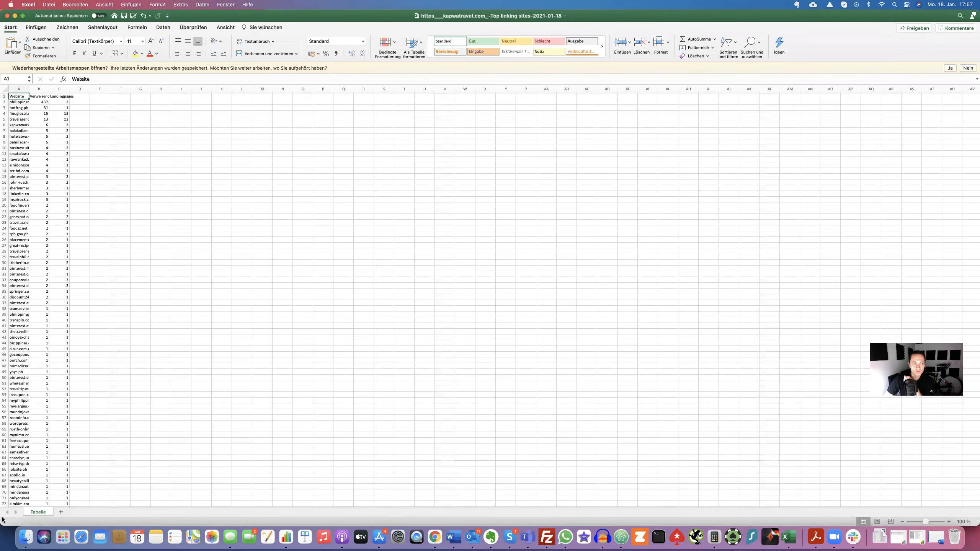
drag(29, 89, 29, 89)
drag(258, 108, 299, 106)
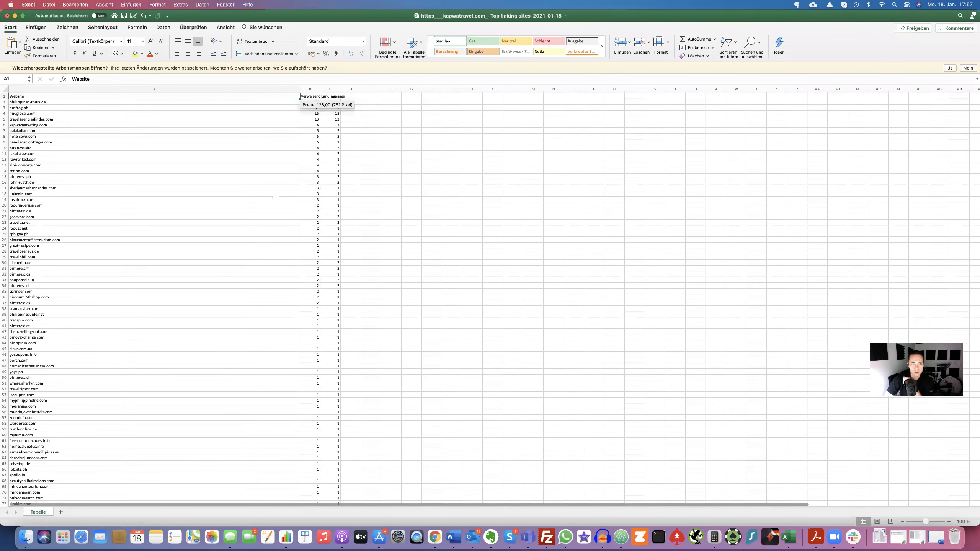
scroll(273, 198, down, 7)
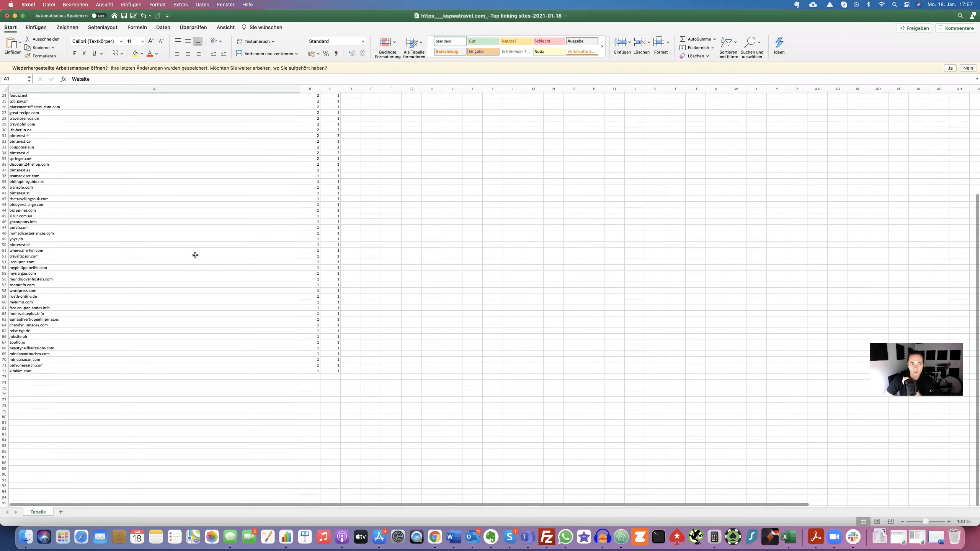
scroll(61, 381, up, 5)
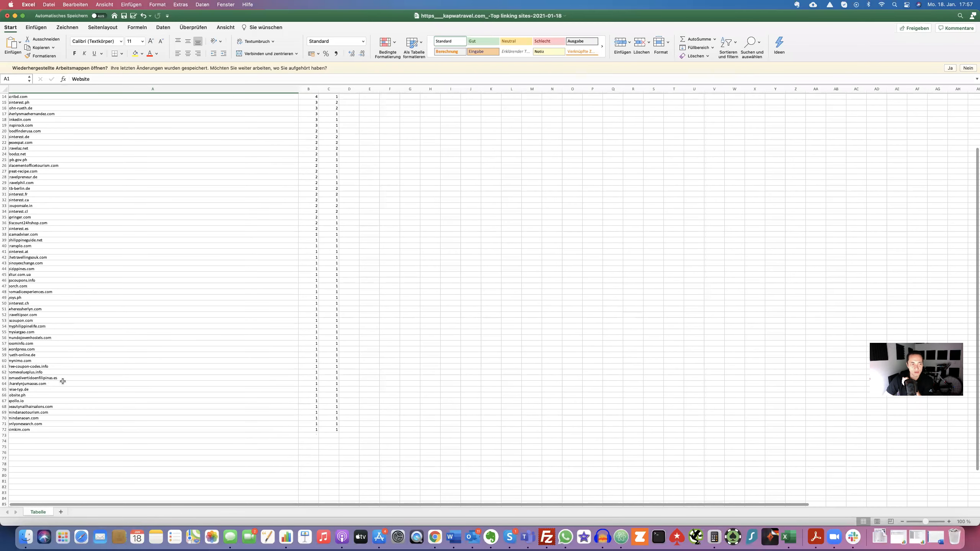
scroll(62, 381, up, 3)
scroll(62, 381, down, 10)
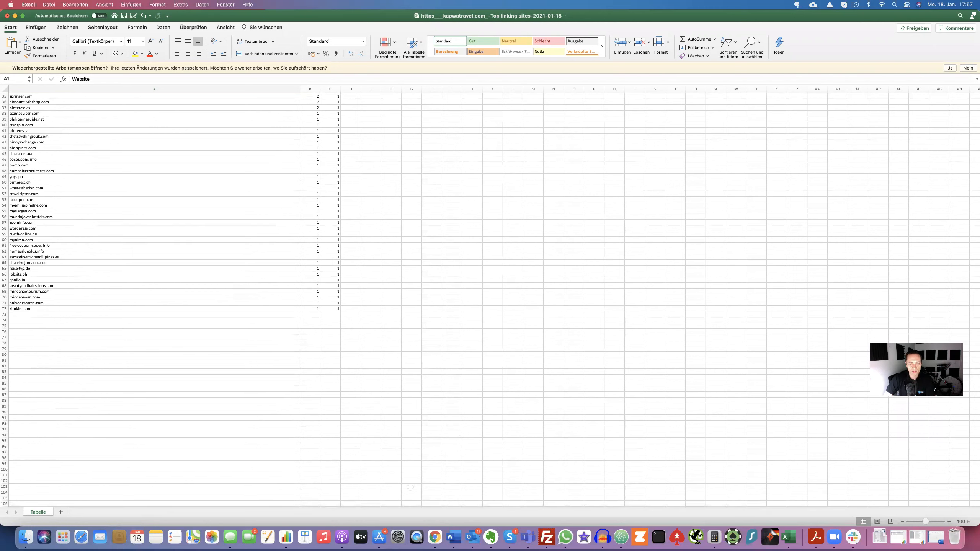
Bring up the Majestic referring-domains workbook and shift its window so the Top linking sites workbook stays visible beside it.
click(435, 538)
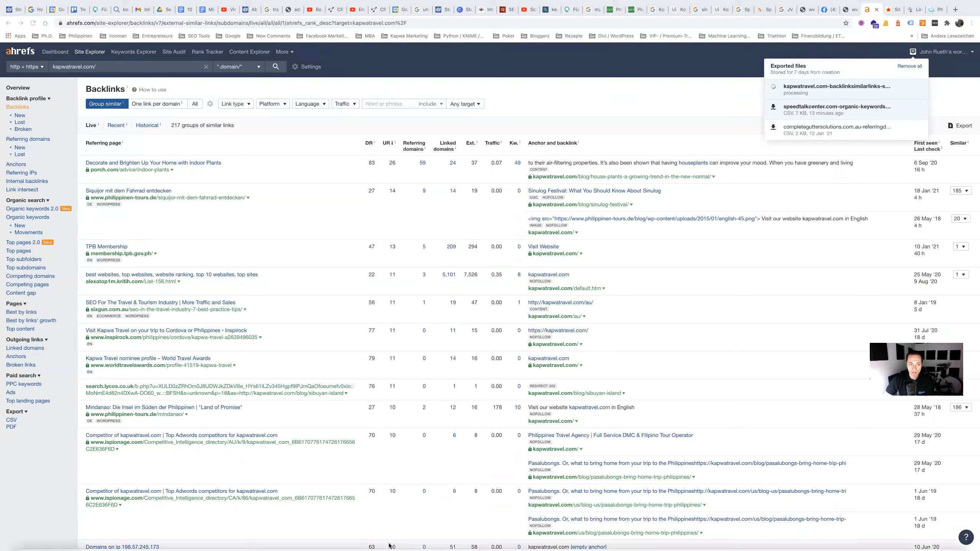
mouse_move(393, 546)
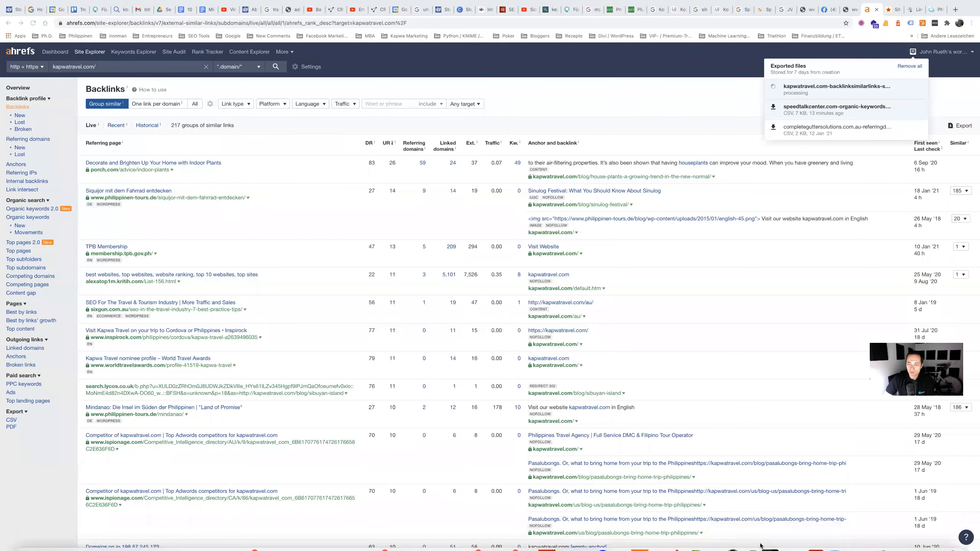
click(787, 537)
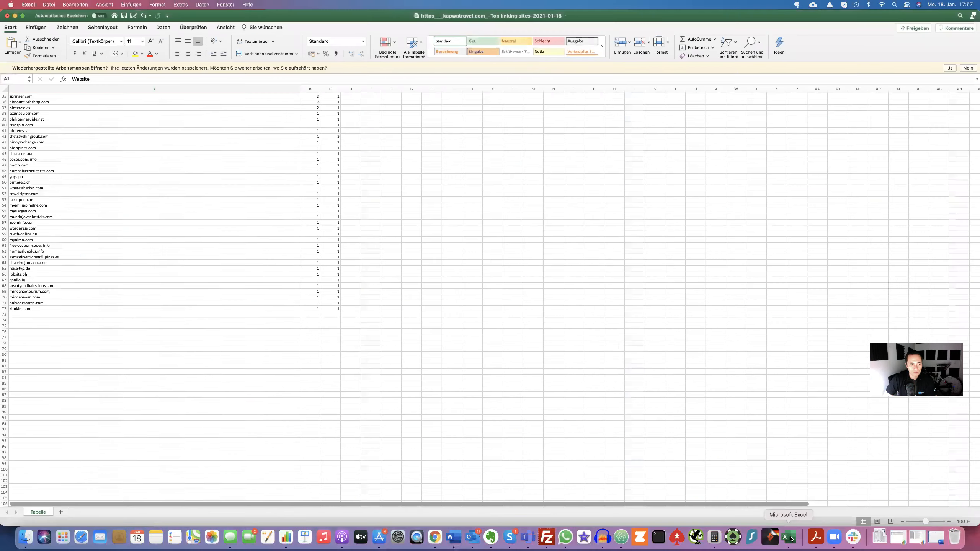
click(531, 384)
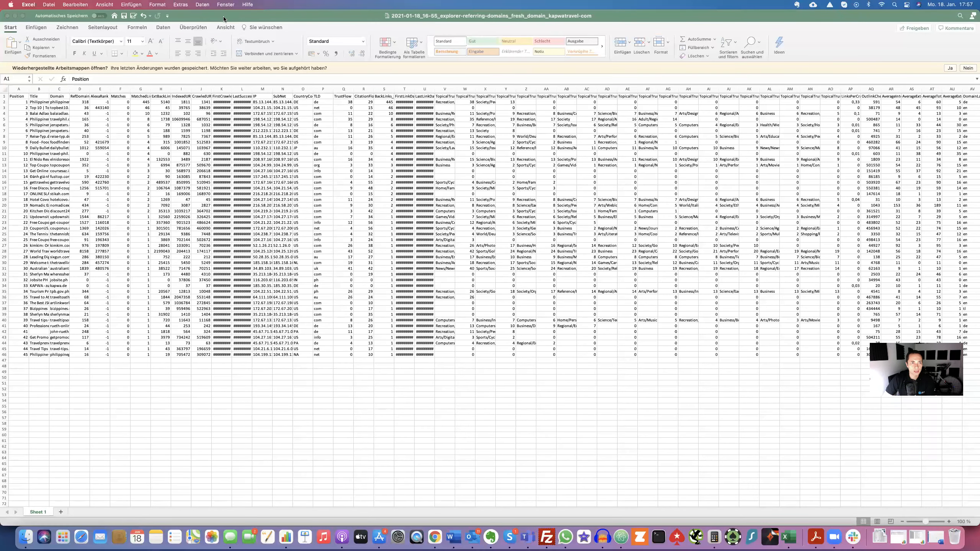
click(23, 16)
drag(377, 85, 479, 73)
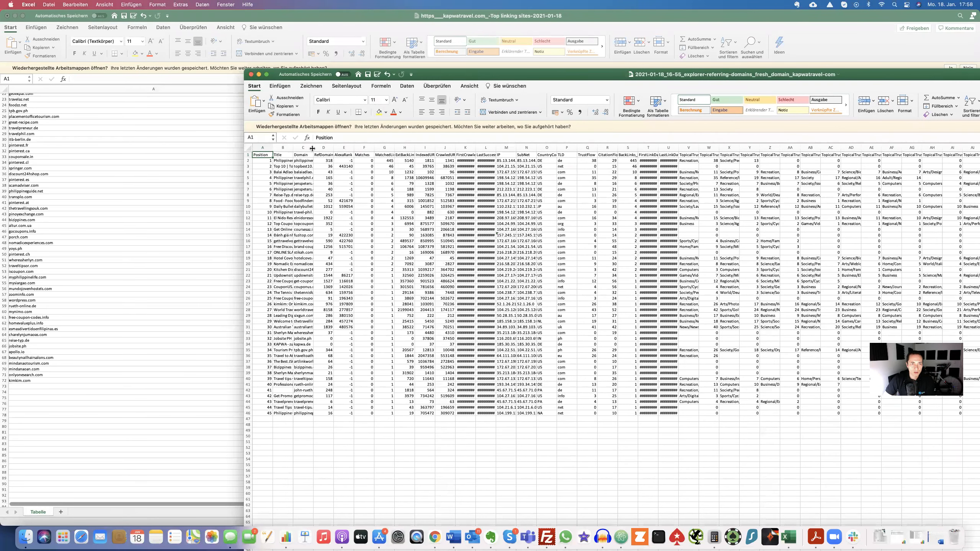
Widen the Domain and Title columns in the referring-domains sheet and inspect the trust and citation flow of philippinen-tours.de and travelphil.com.
drag(336, 148, 494, 148)
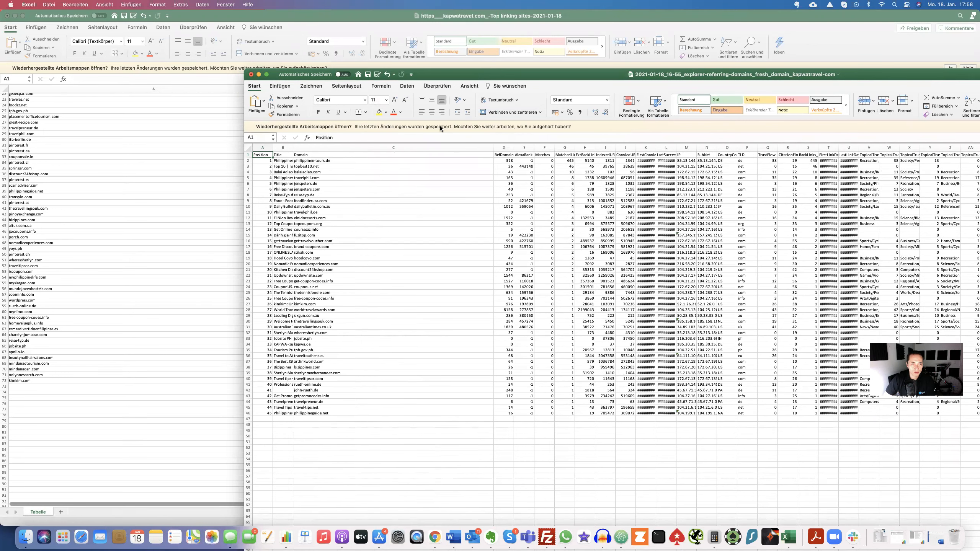
drag(293, 148, 393, 146)
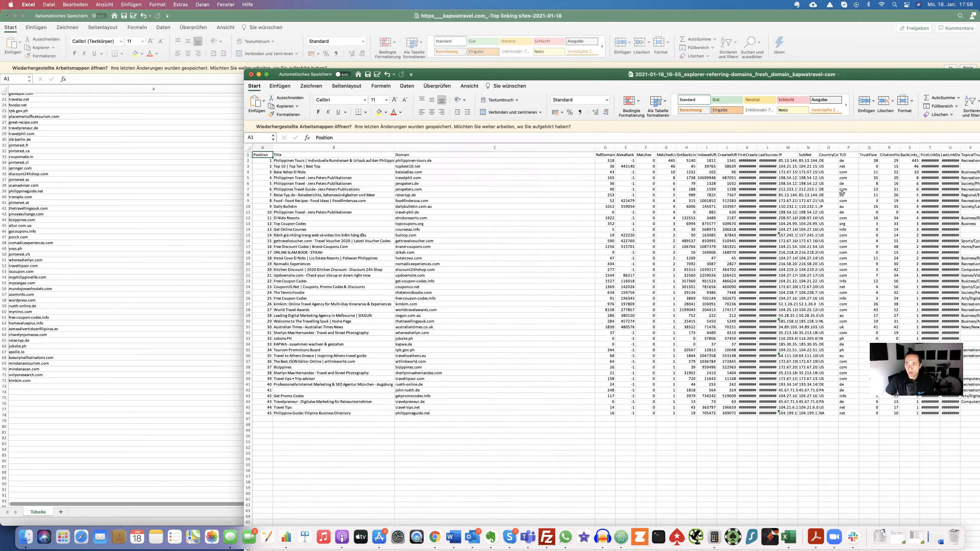
click(871, 161)
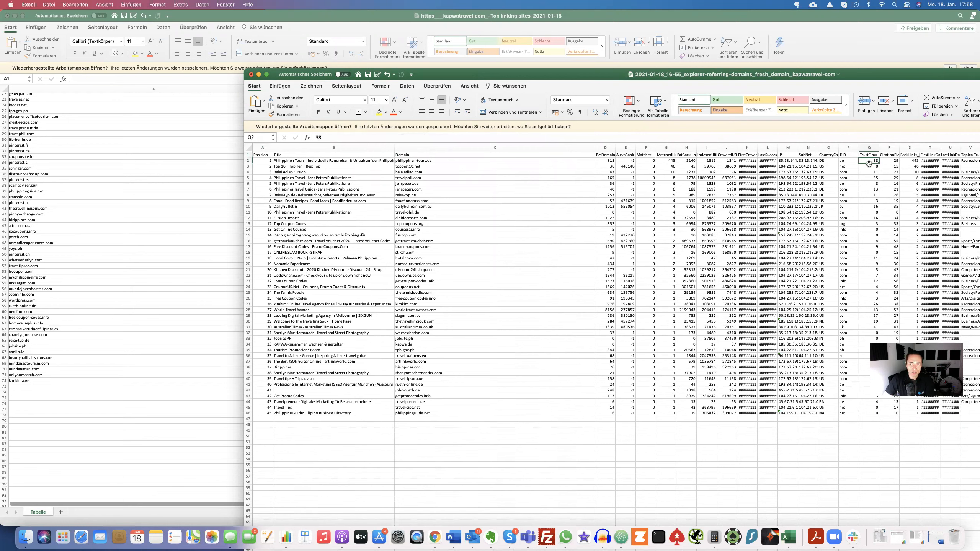
click(893, 161)
click(447, 162)
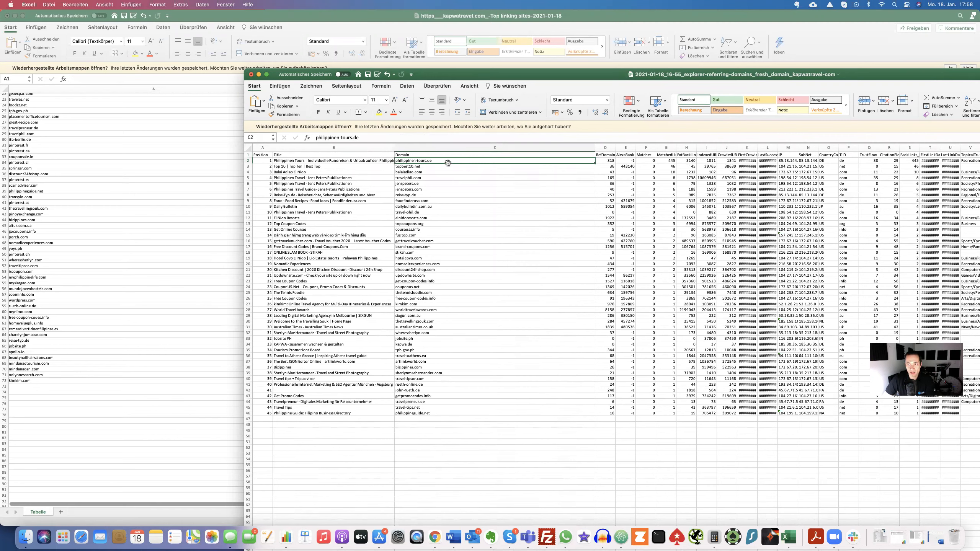
click(868, 178)
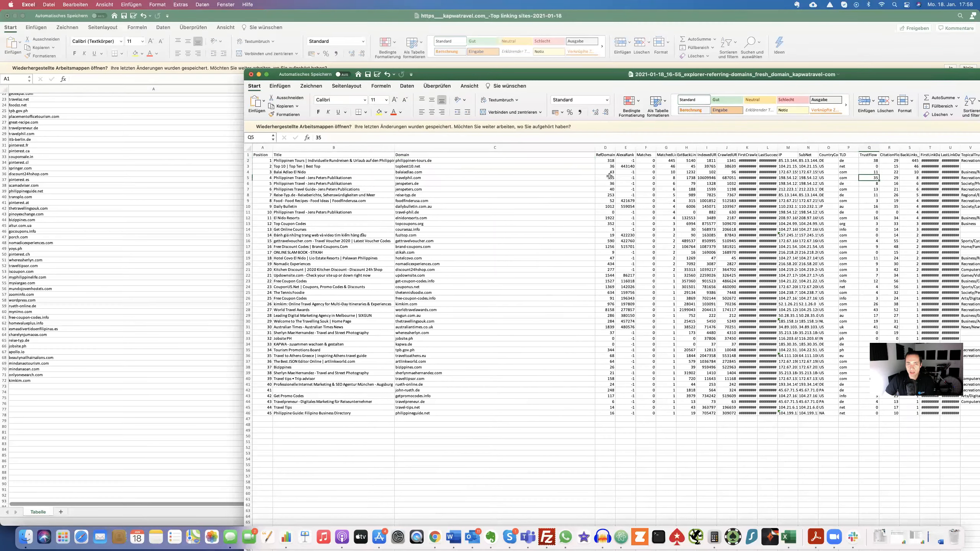
Copy all entries of the Domain column in the referring-domains workbook, from philippinen-tours.de to philippineguide.net.
click(419, 178)
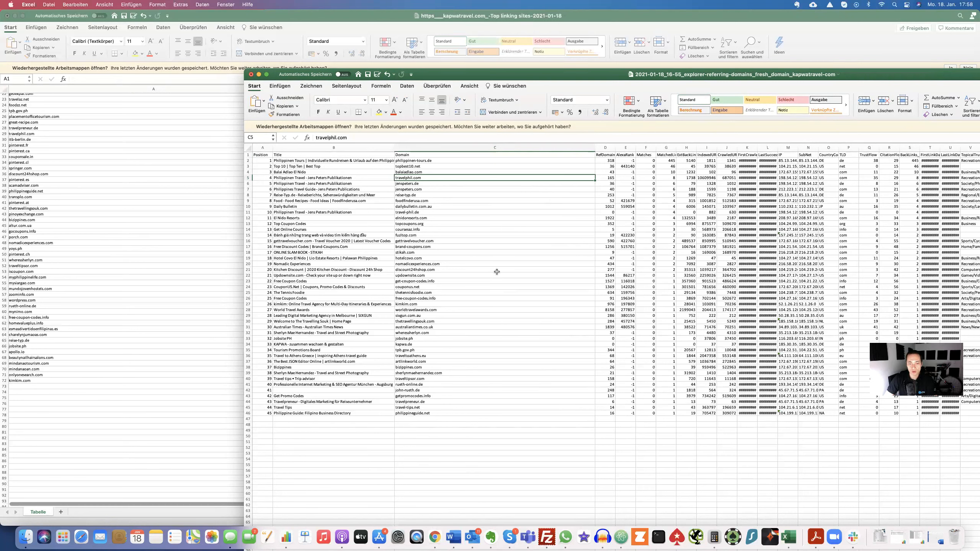
click(500, 247)
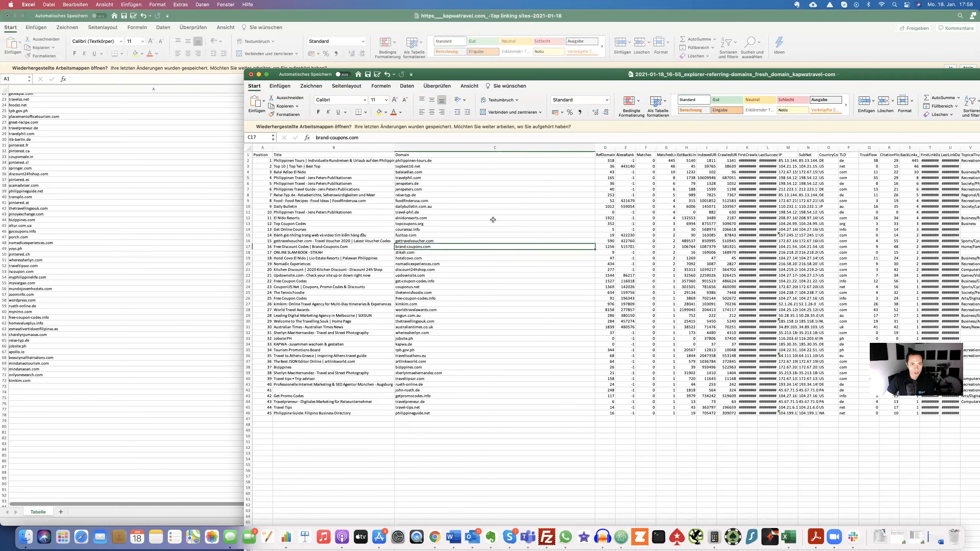
drag(455, 161, 499, 413)
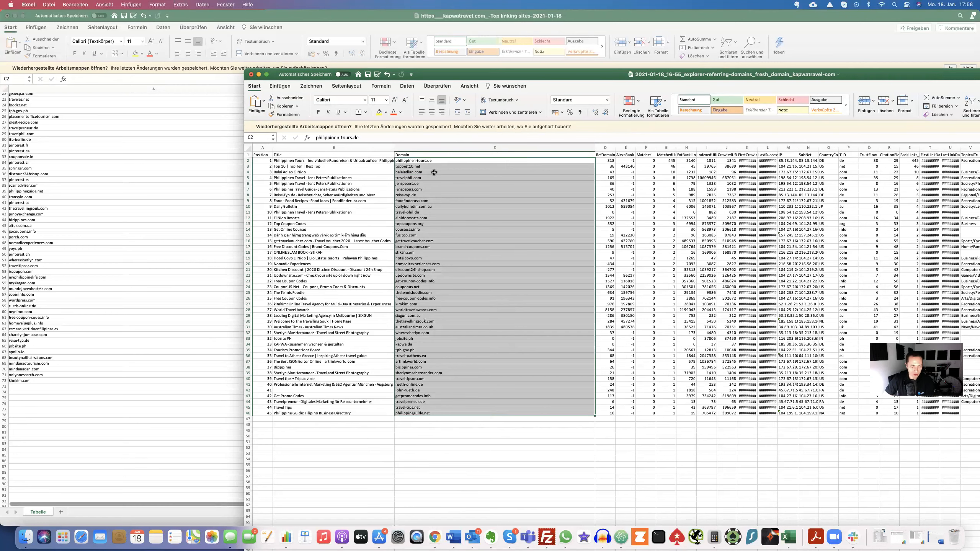
key(super+c)
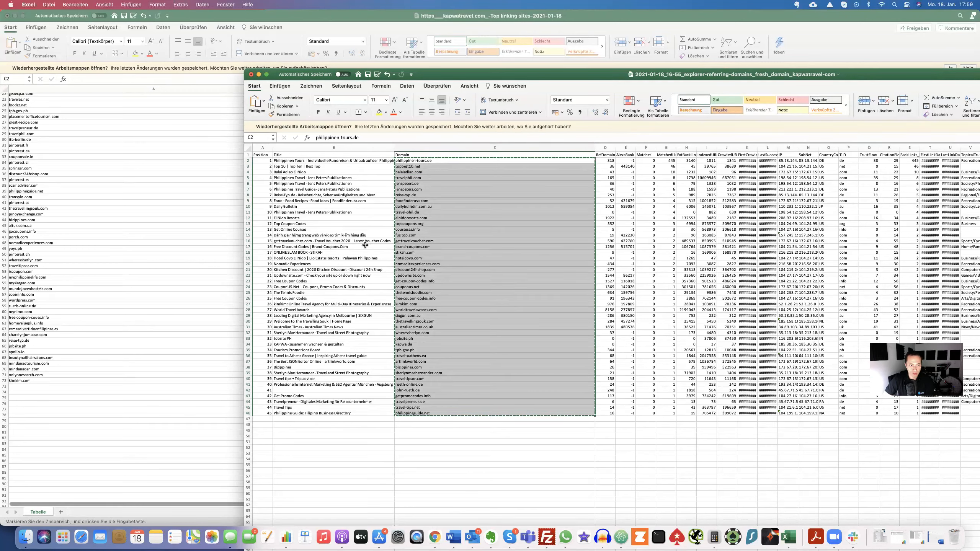
Paste the copied domains into the Website column of the Top linking sites workbook, starting at cell A73, and check the list's end.
click(130, 390)
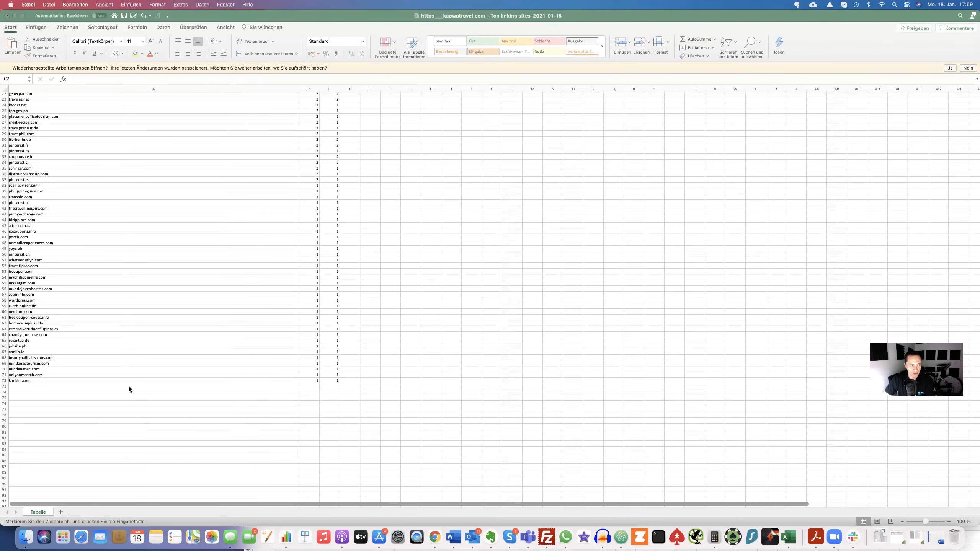
click(131, 387)
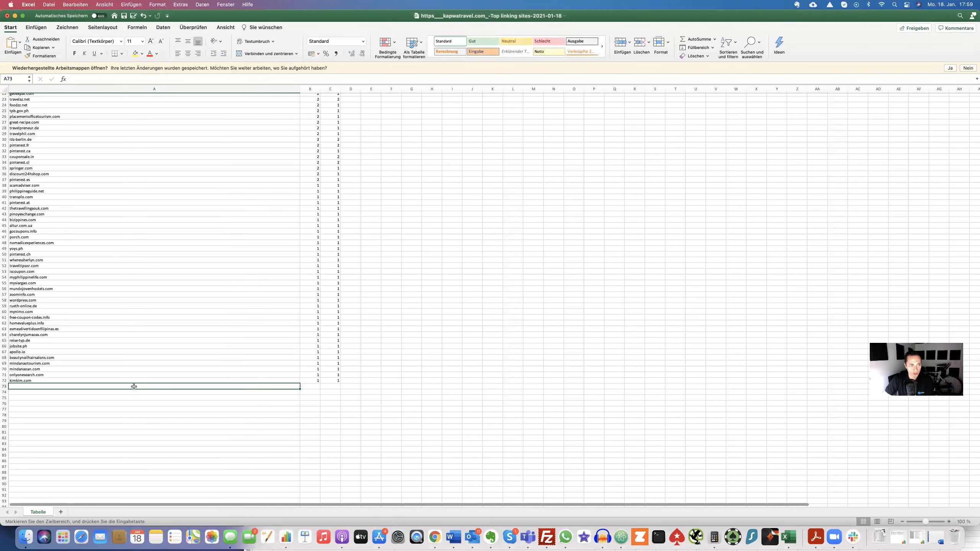
key(super+v)
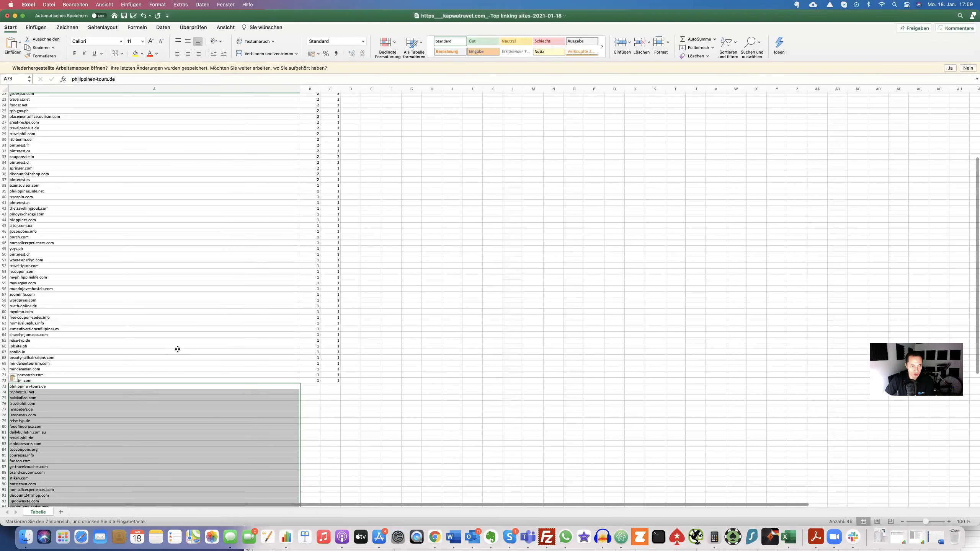
scroll(178, 349, down, 10)
scroll(178, 350, down, 6)
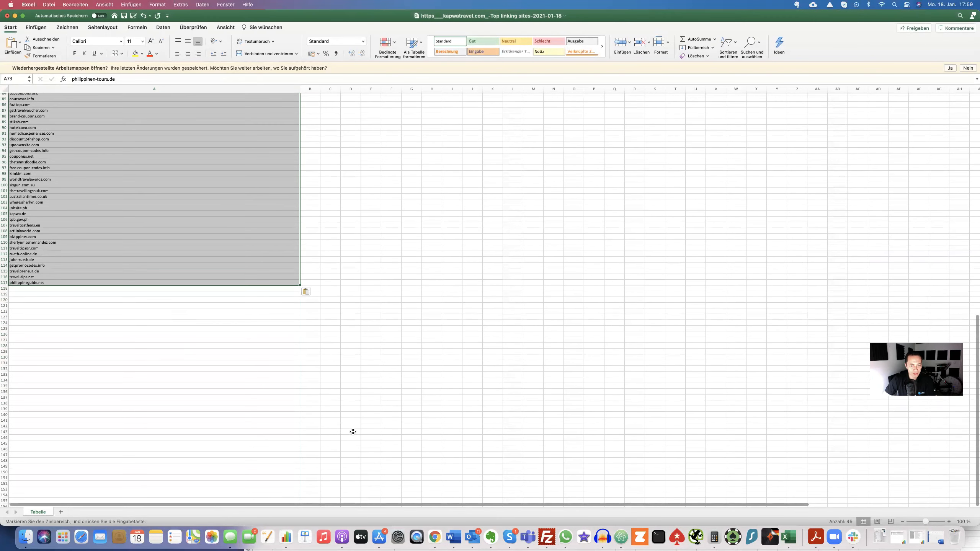
Switch to Ahrefs in Chrome, download the exported kapwatravel.com backlinks CSV and open it in Numbers.
click(435, 538)
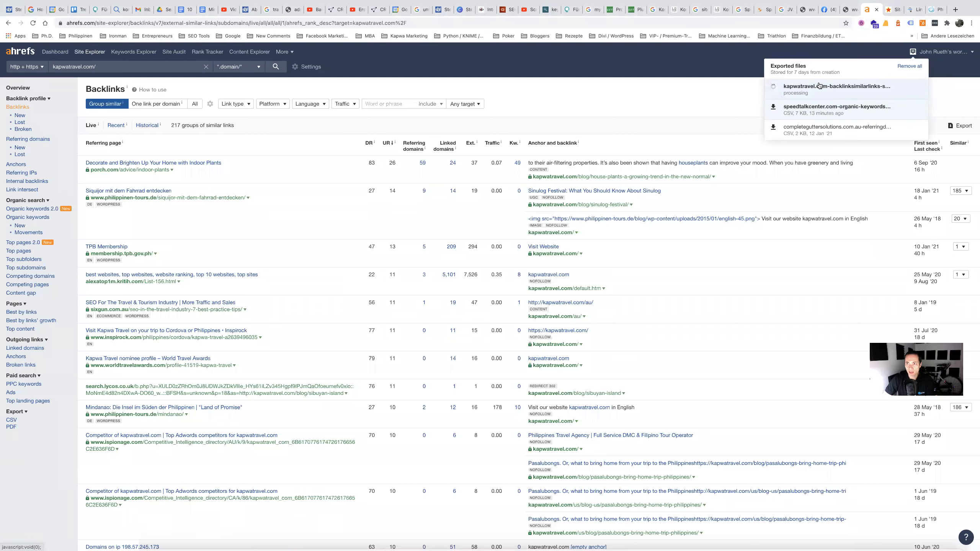
click(33, 24)
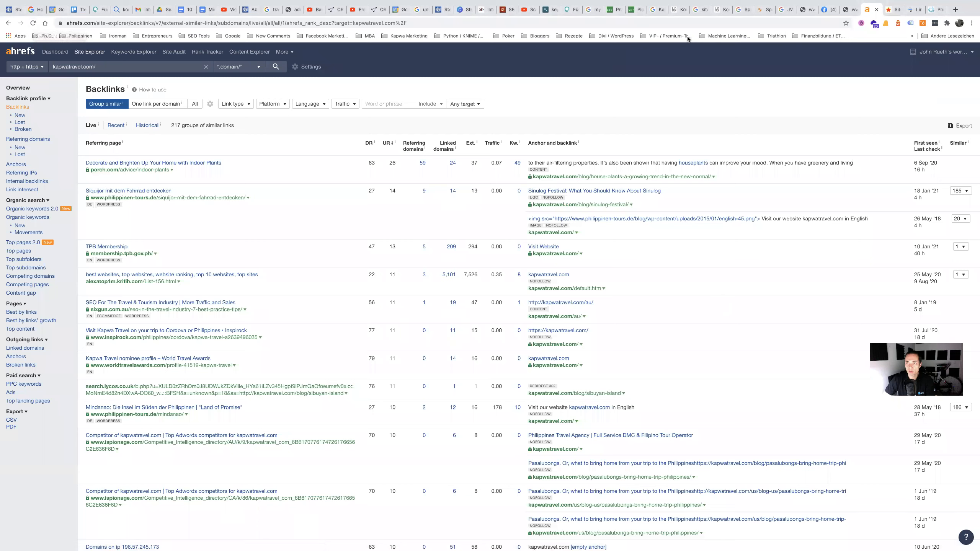
click(912, 54)
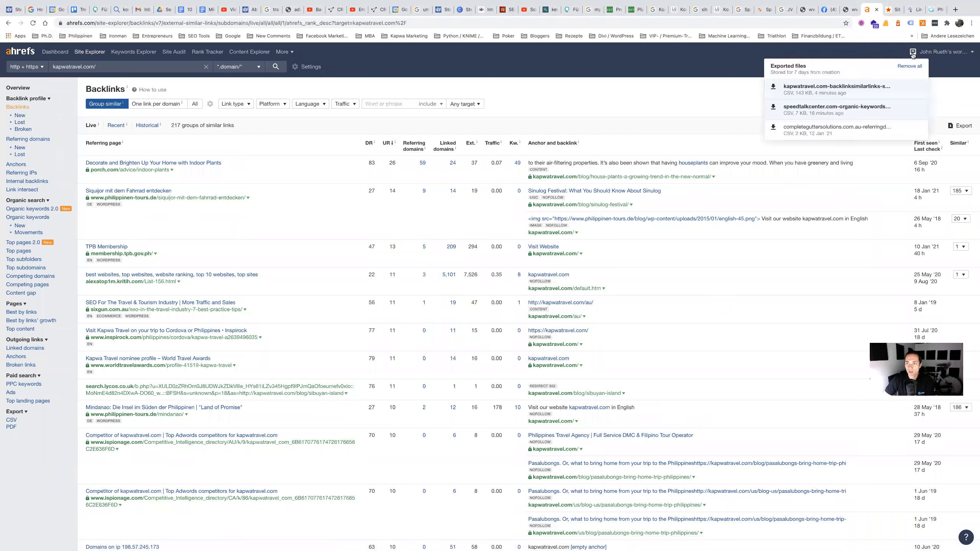
click(873, 91)
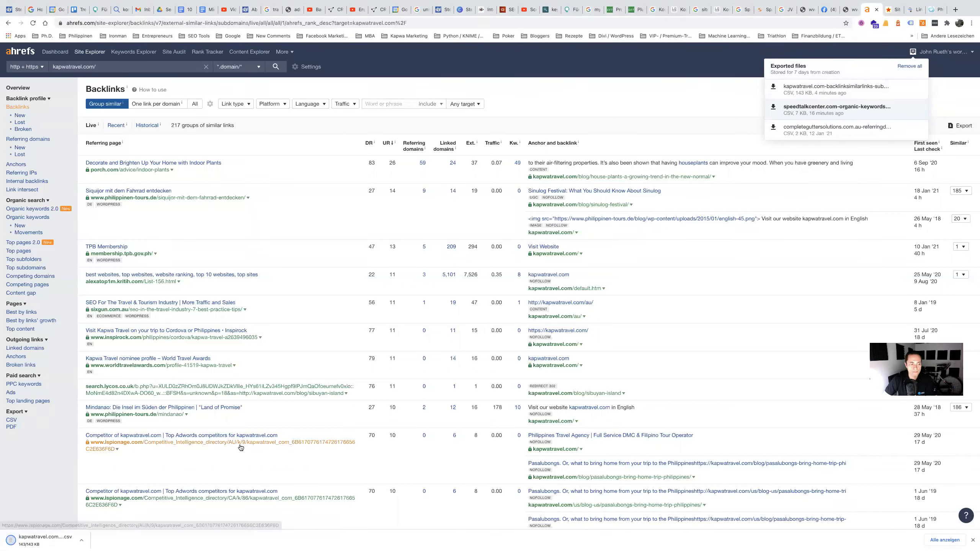
click(51, 542)
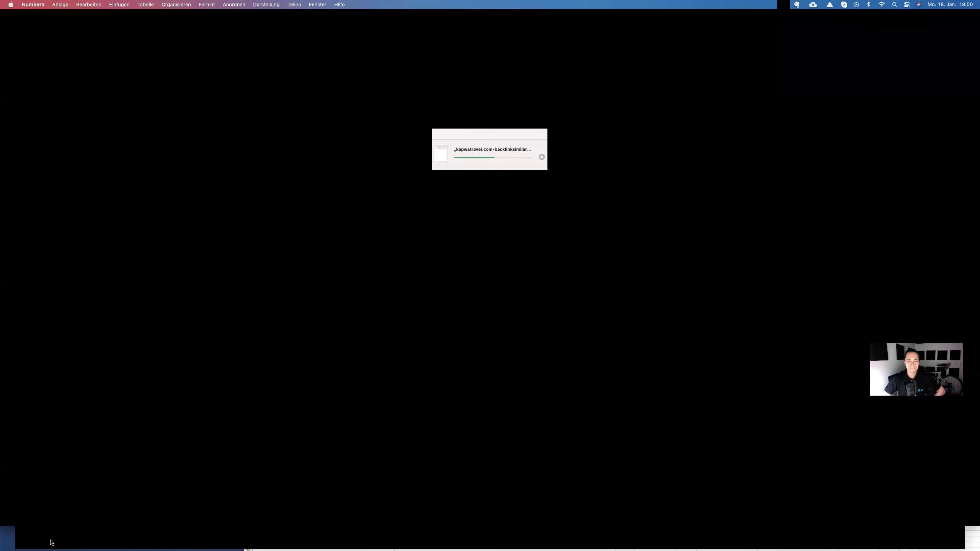
mouse_move(50, 542)
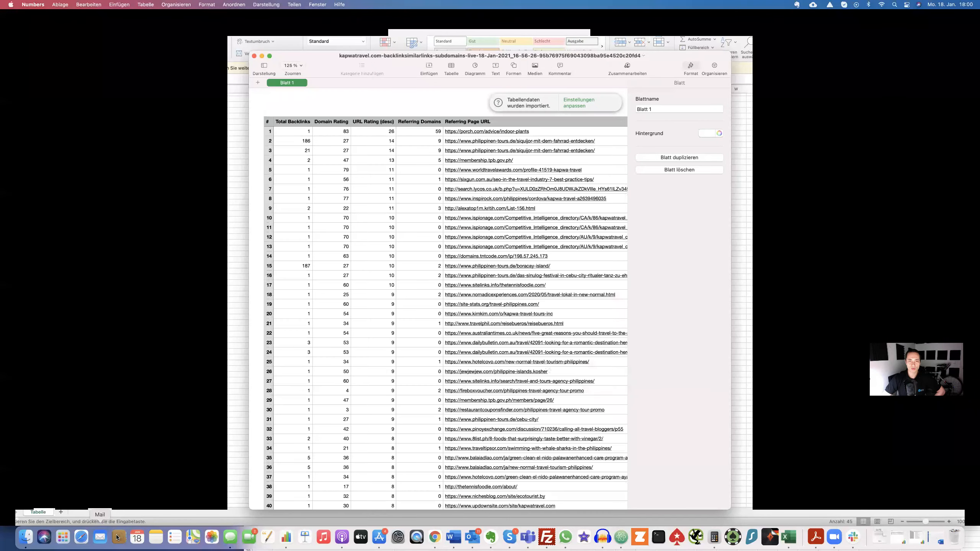
Look through the columns of the Ahrefs backlink export, from domain rating and referring page URL to link type, traffic and linked domains.
scroll(452, 424, right, 3)
scroll(452, 424, down, 1)
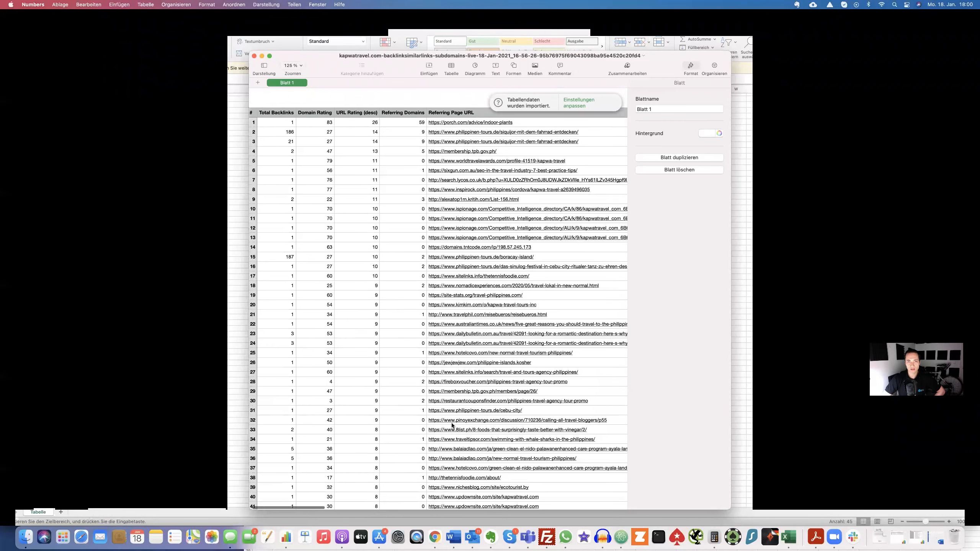
scroll(452, 426, right, 1)
scroll(453, 426, up, 1)
scroll(453, 426, left, 4)
scroll(453, 426, right, 3)
scroll(452, 423, right, 10)
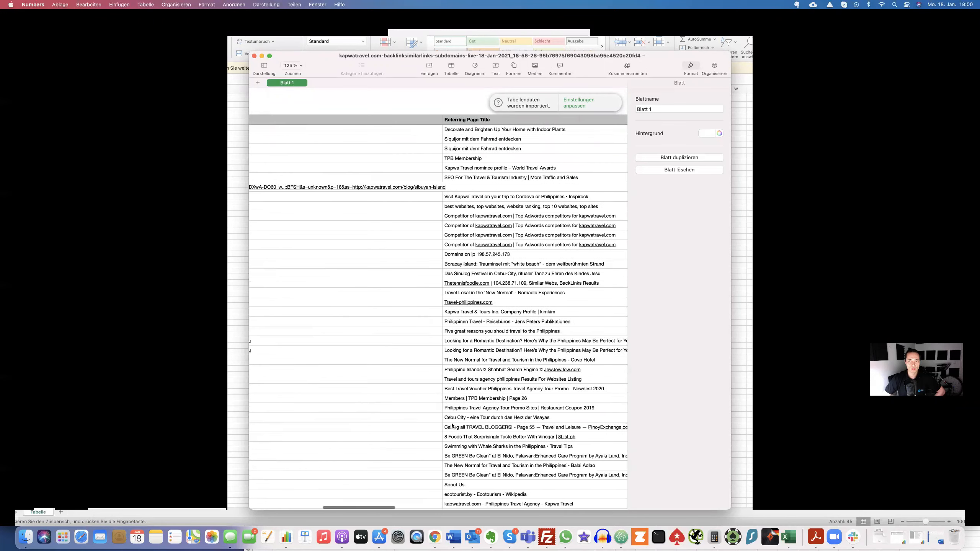
scroll(451, 424, right, 10)
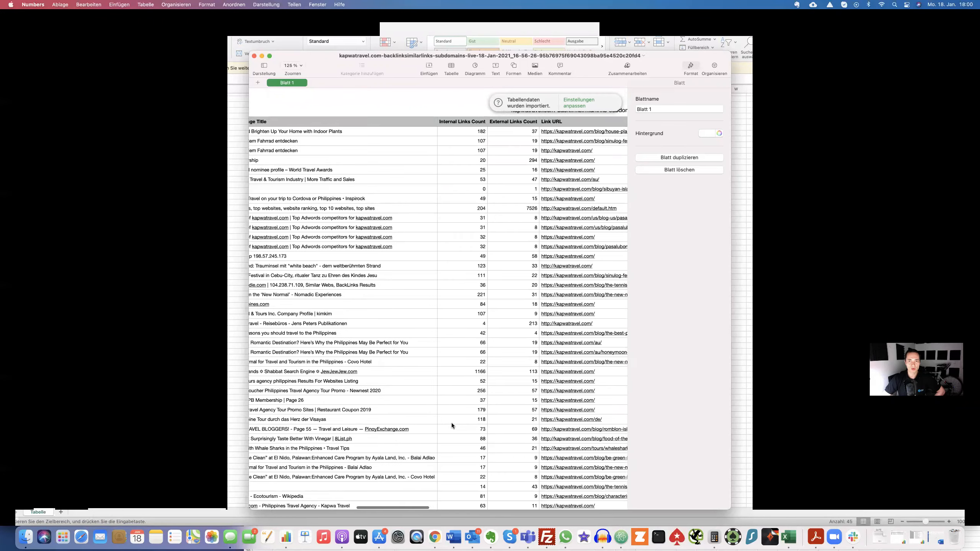
scroll(452, 424, right, 10)
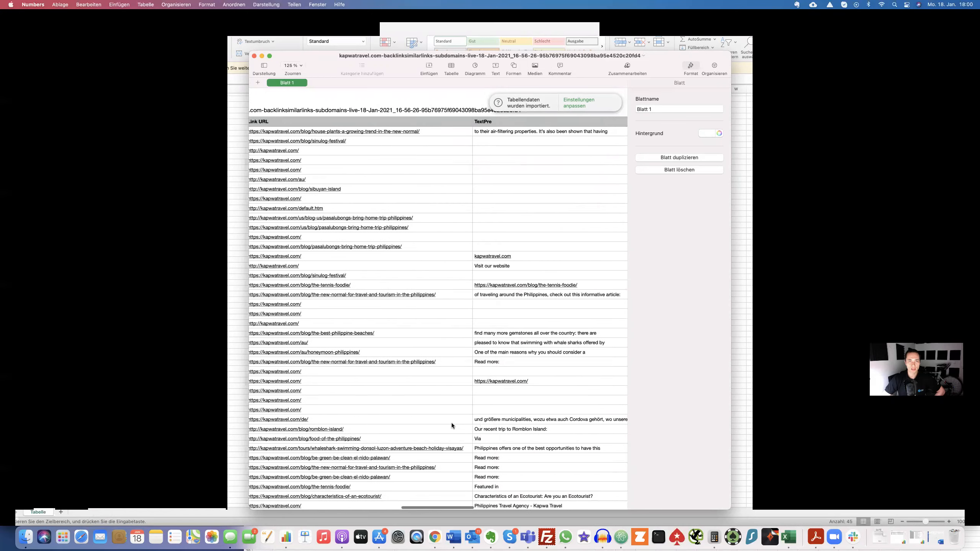
scroll(452, 425, right, 10)
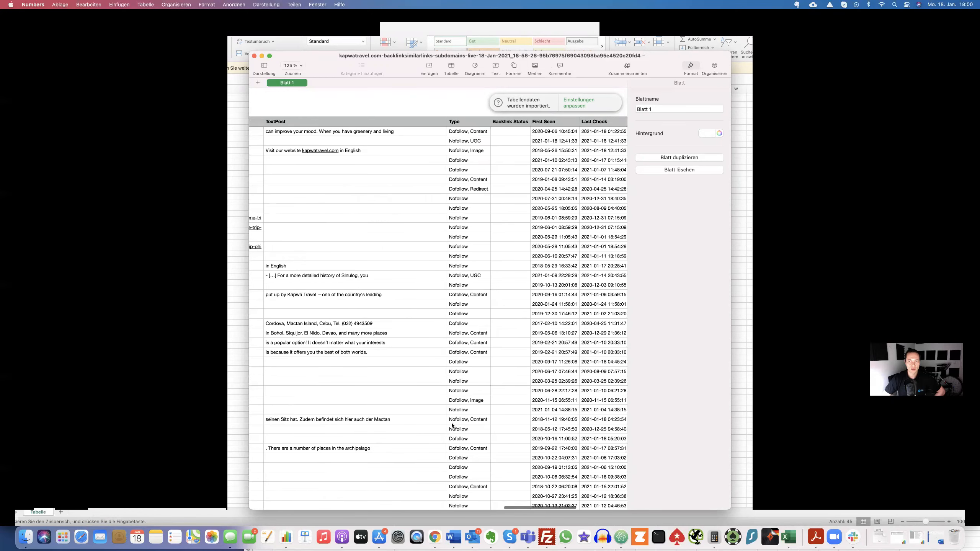
scroll(451, 422, left, 15)
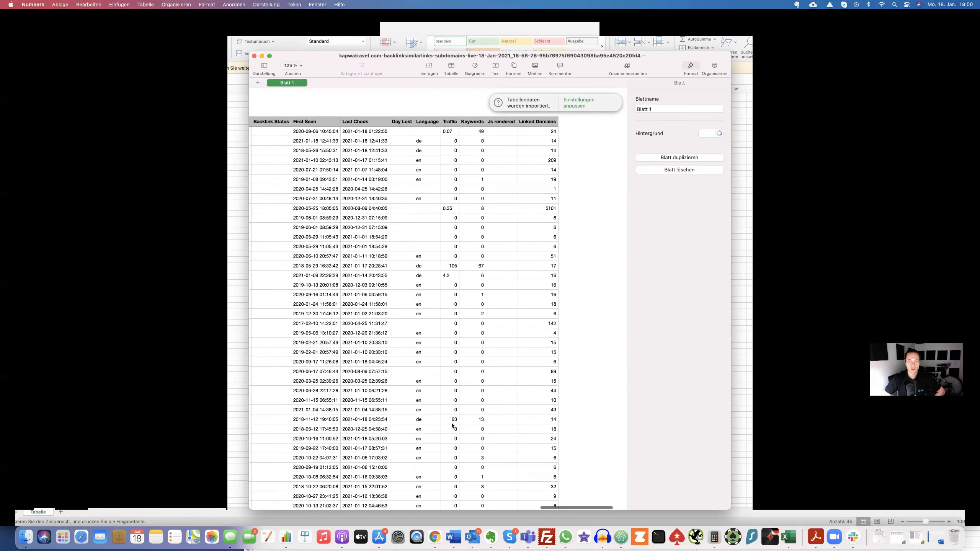
scroll(452, 423, left, 10)
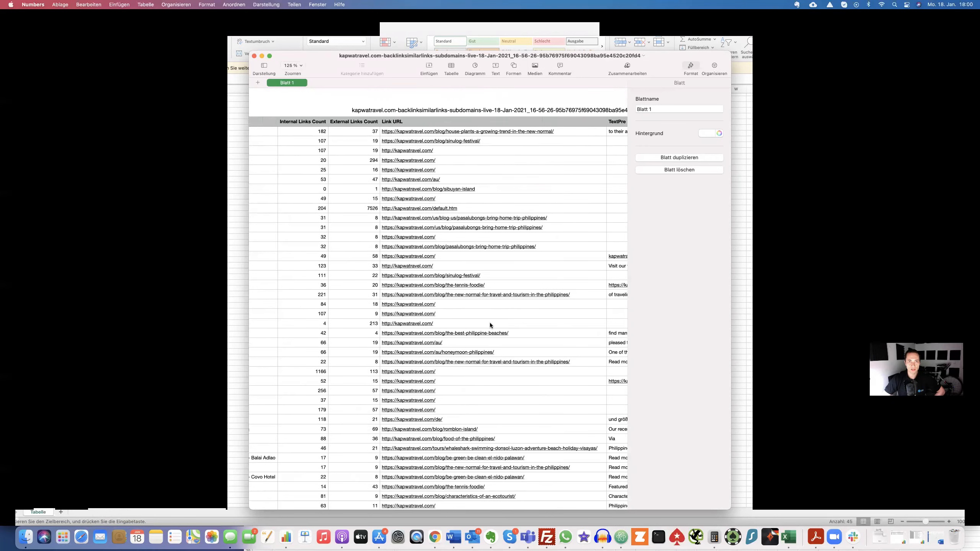
scroll(490, 323, left, 8)
scroll(488, 318, left, 5)
scroll(489, 318, right, 15)
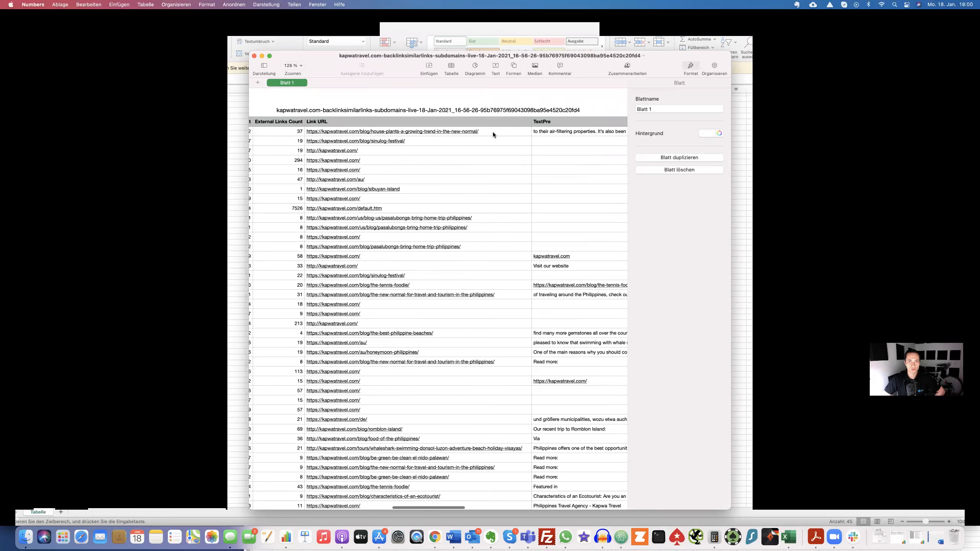
drag(497, 131, 501, 140)
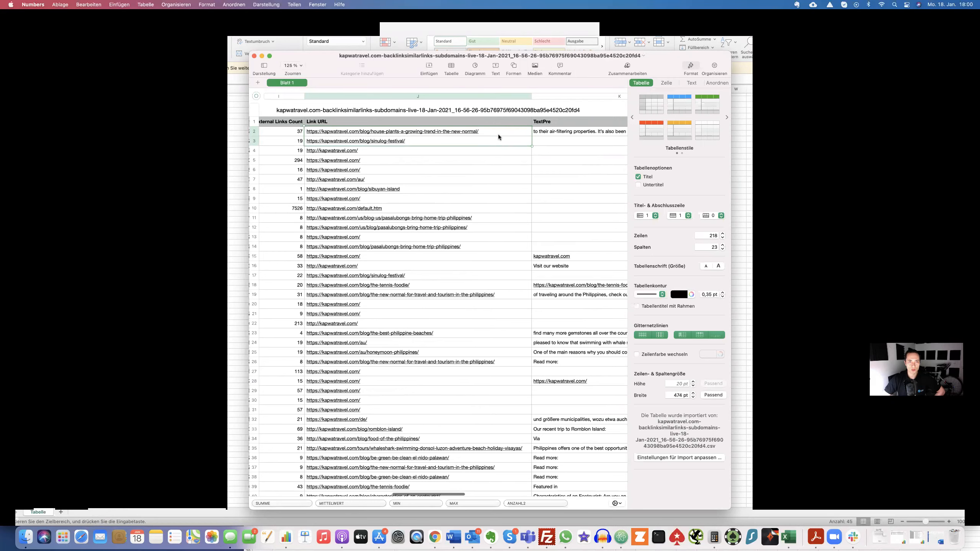
scroll(498, 153, down, 2)
click(498, 153)
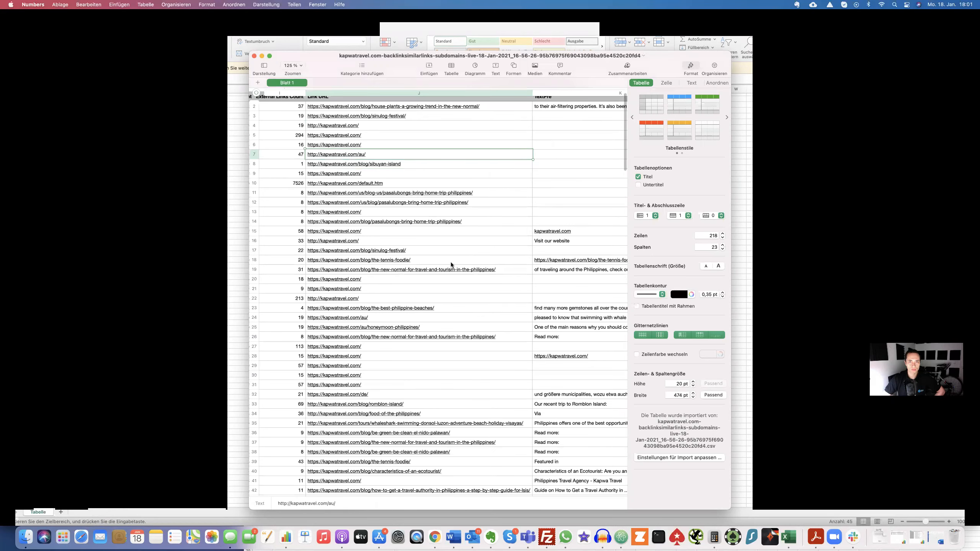
Copy all URLs in the Referring Page URL column of the Ahrefs export, from the porch.com entry through row 218.
scroll(449, 260, up, 2)
scroll(449, 260, left, 5)
scroll(449, 259, left, 5)
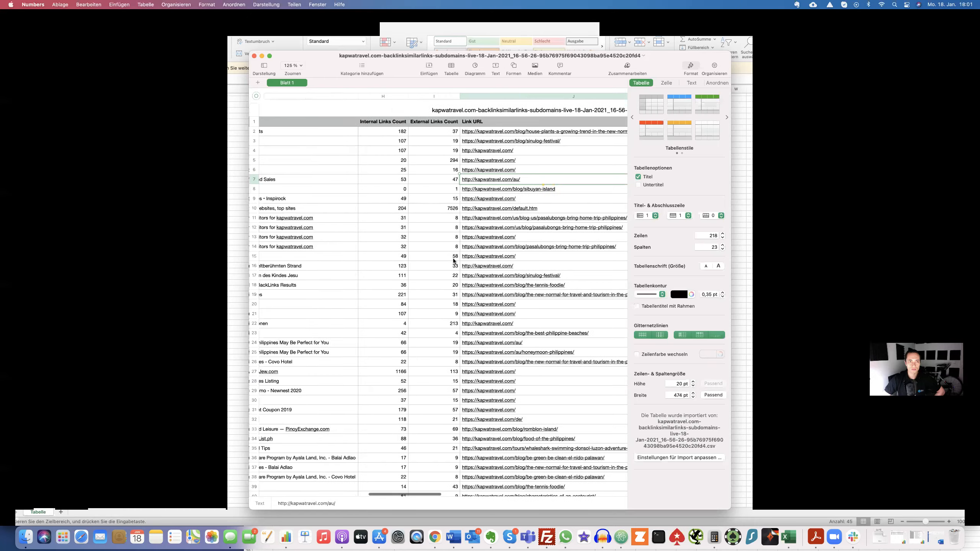
scroll(453, 258, left, 5)
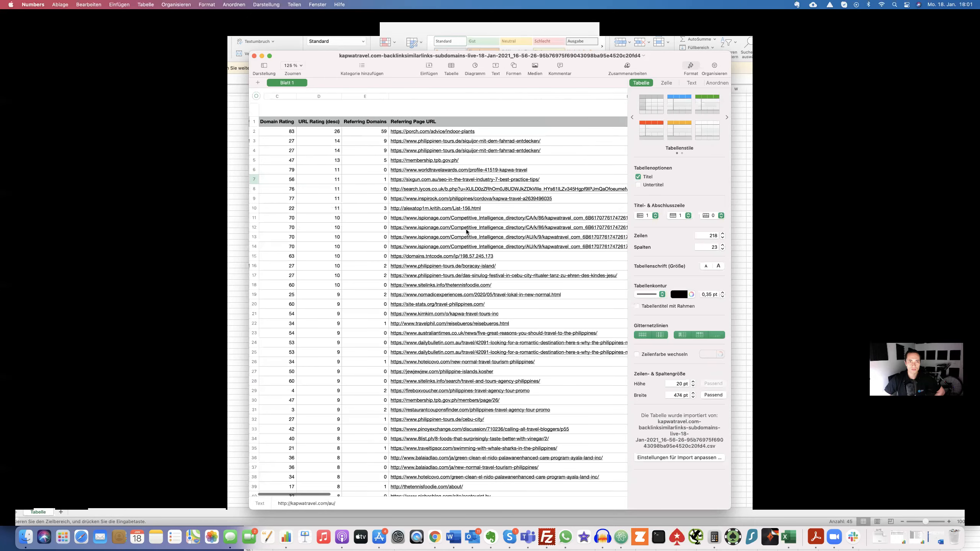
scroll(453, 259, down, 2)
drag(552, 110, 517, 172)
scroll(540, 342, down, 3)
scroll(539, 342, down, 20)
drag(518, 243, 528, 319)
scroll(528, 318, down, 20)
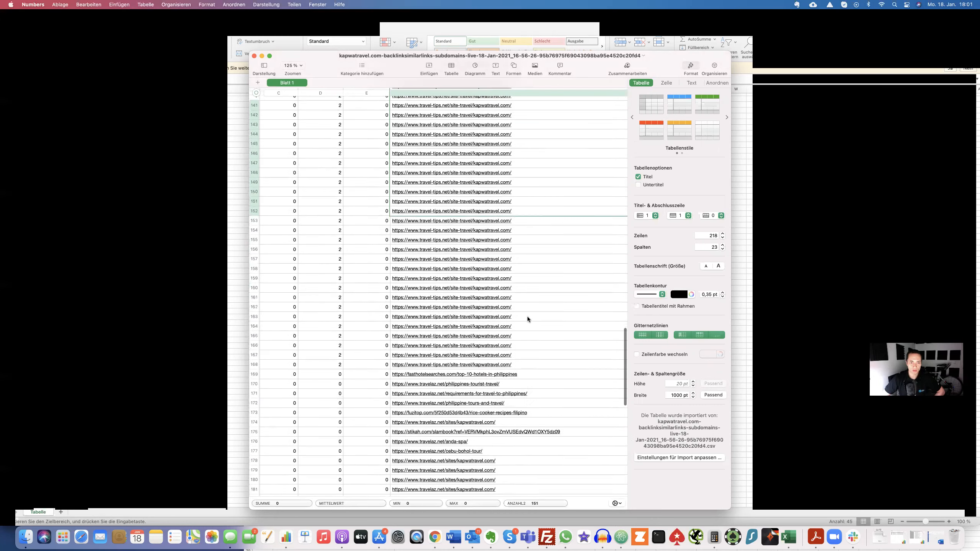
drag(555, 387, 557, 414)
scroll(557, 413, down, 3)
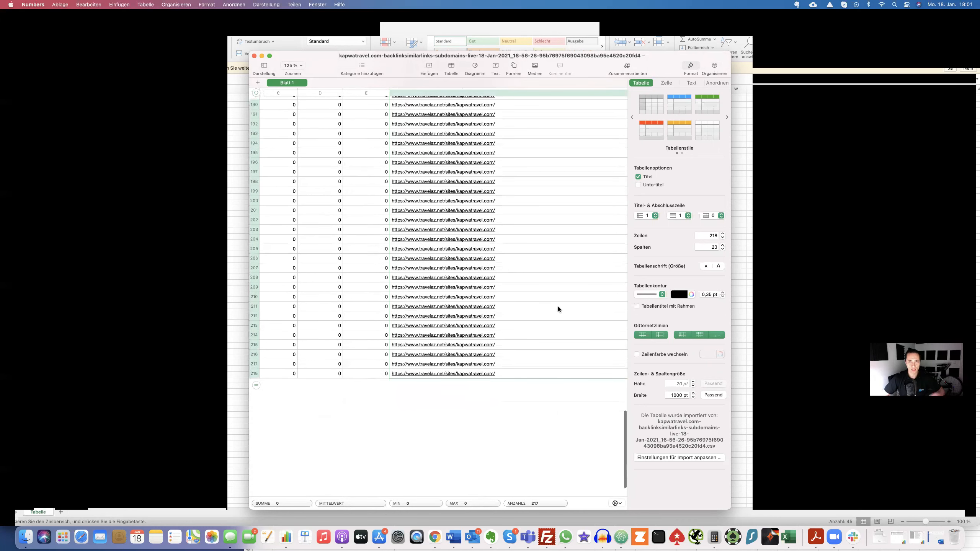
scroll(557, 306, up, 1)
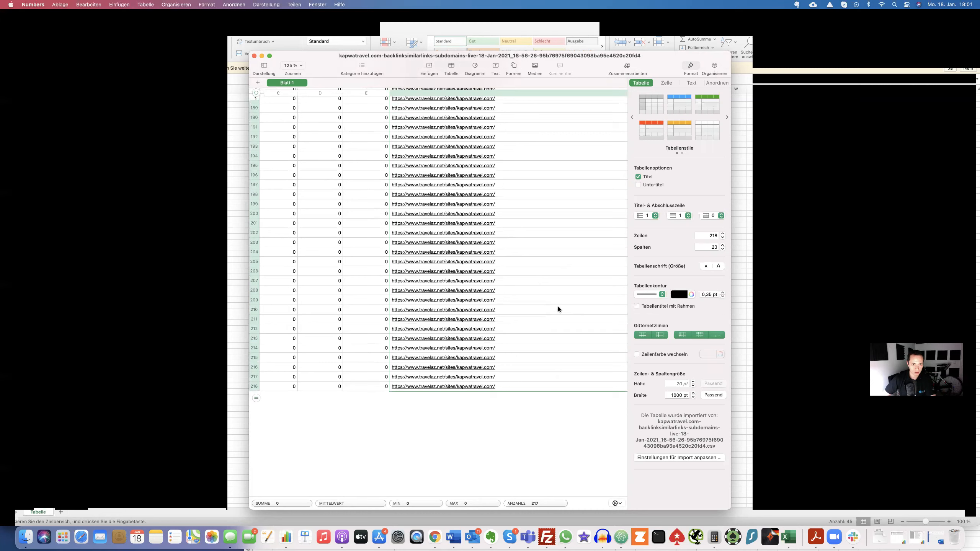
key(super+c)
Paste the copied referring page URLs into the Top linking sites workbook in Excel from cell A118, and select the list's last row, 334.
click(87, 288)
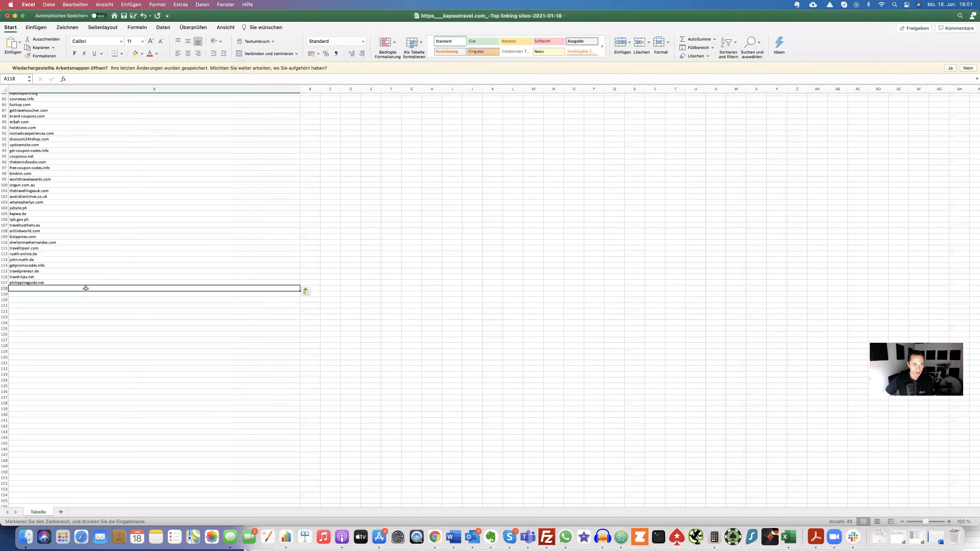
key(super+v)
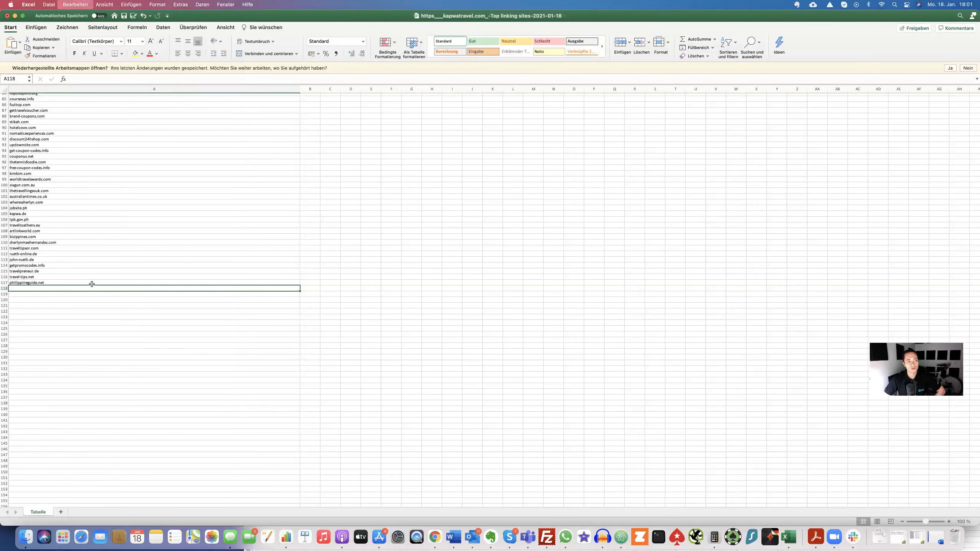
key(super+v)
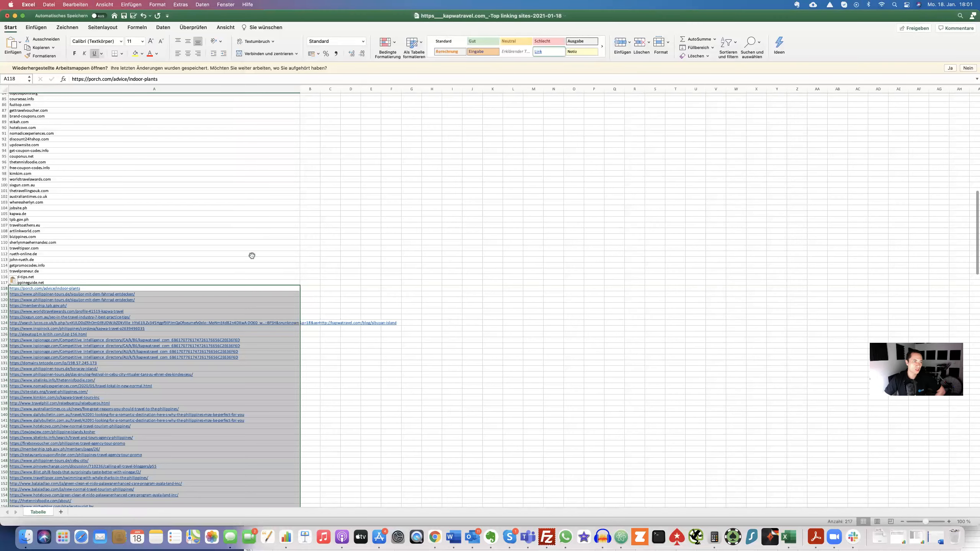
click(251, 254)
scroll(252, 254, down, 10)
scroll(252, 253, down, 20)
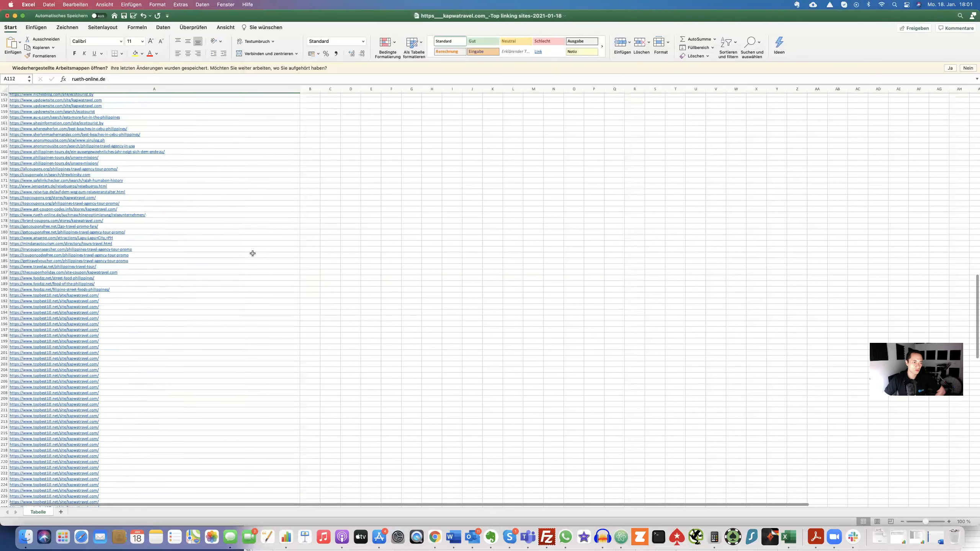
scroll(253, 254, down, 20)
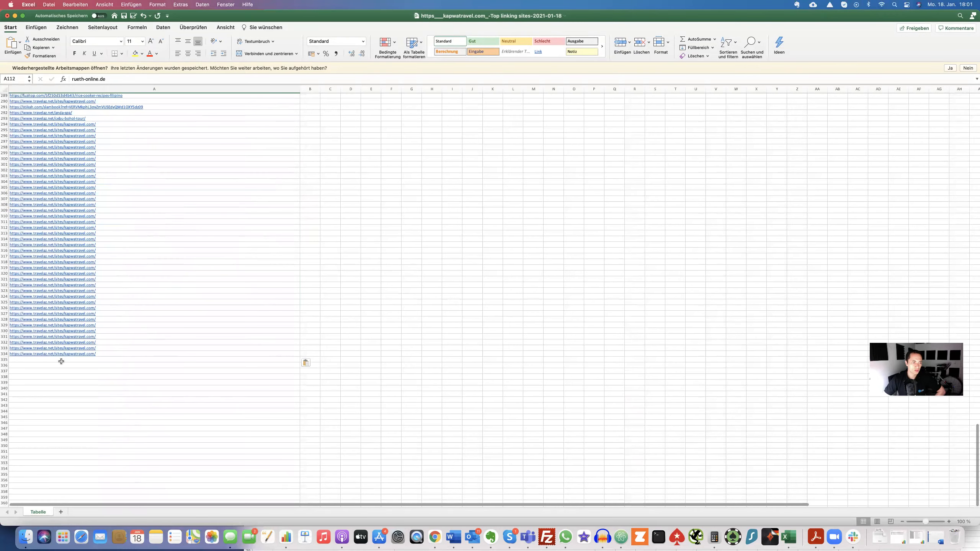
click(5, 355)
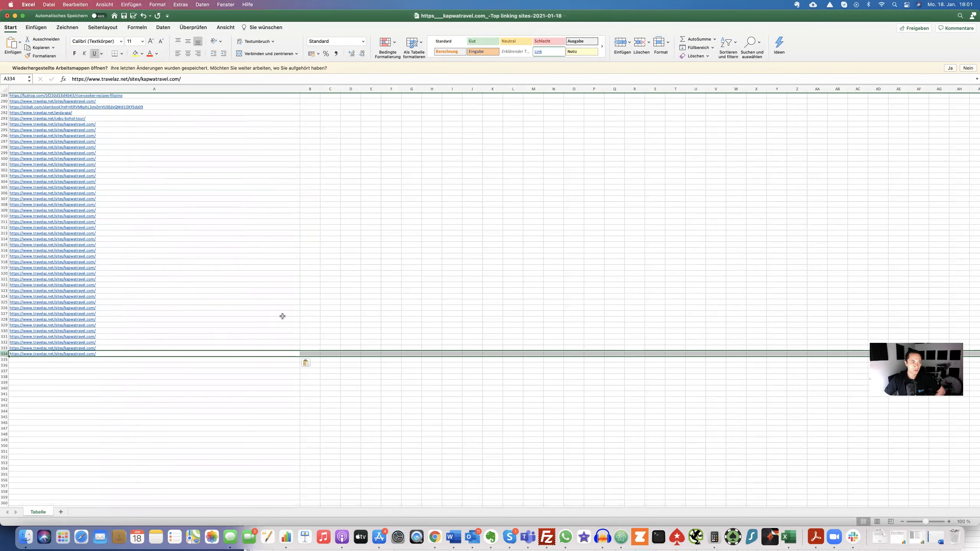
Clear the repeated topbest10.net URLs from cells A192 to A235, keeping the first entry in row 191.
scroll(282, 316, up, 15)
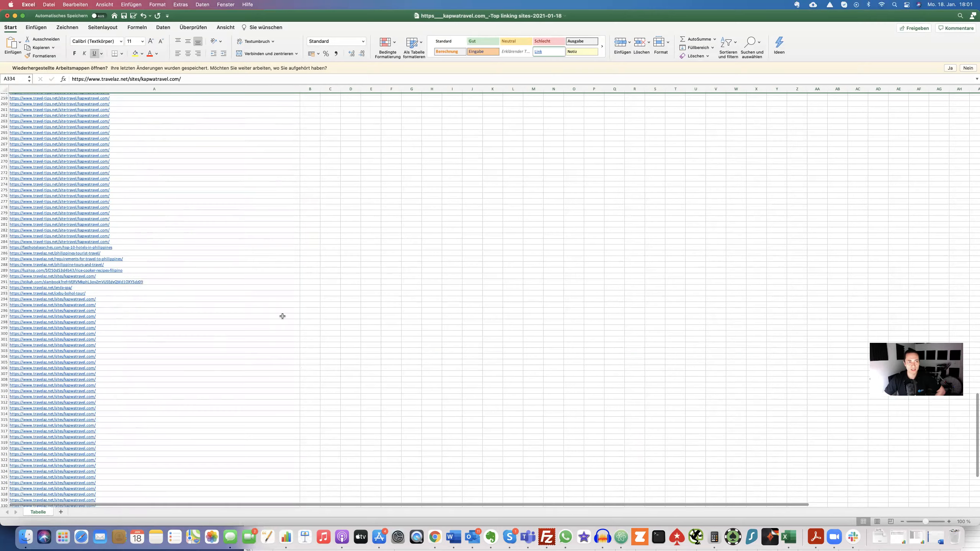
scroll(282, 316, up, 8)
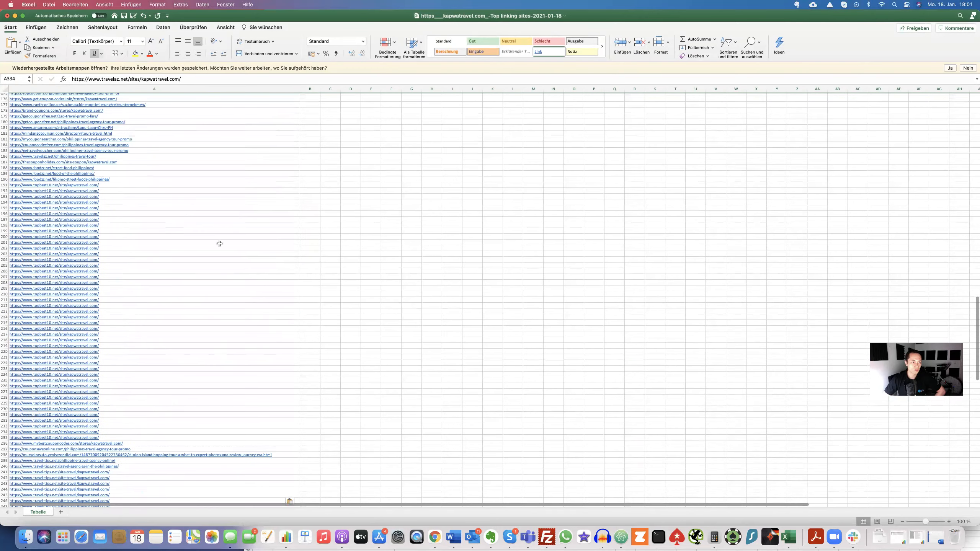
drag(210, 190, 221, 437)
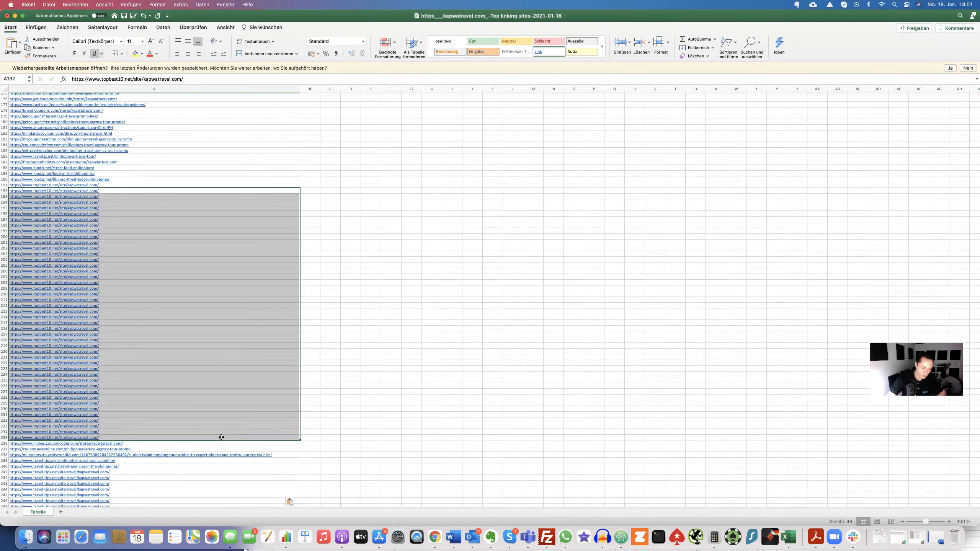
key(BackSpace)
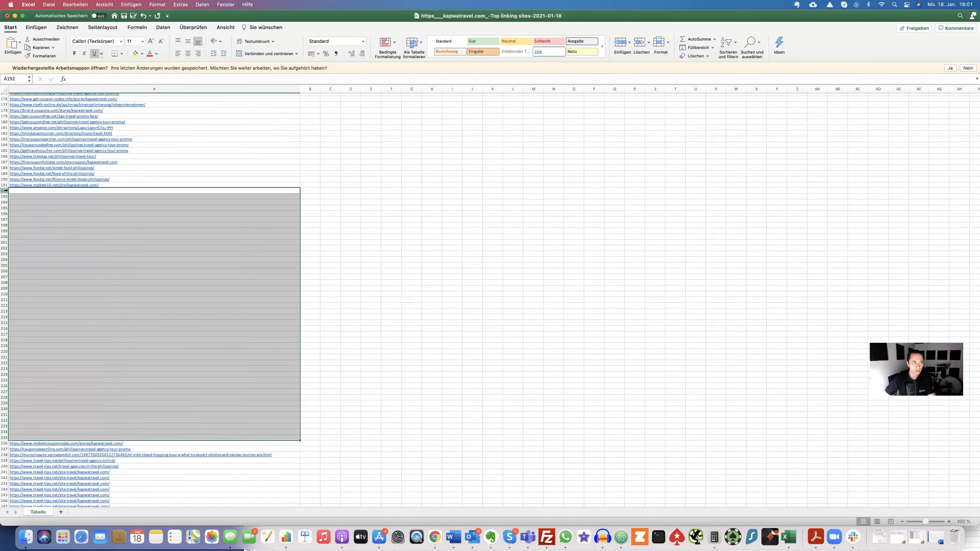
Delete the emptied rows 192 to 235 so the remaining URLs move up, and deselect the rows.
drag(3, 190, 3, 438)
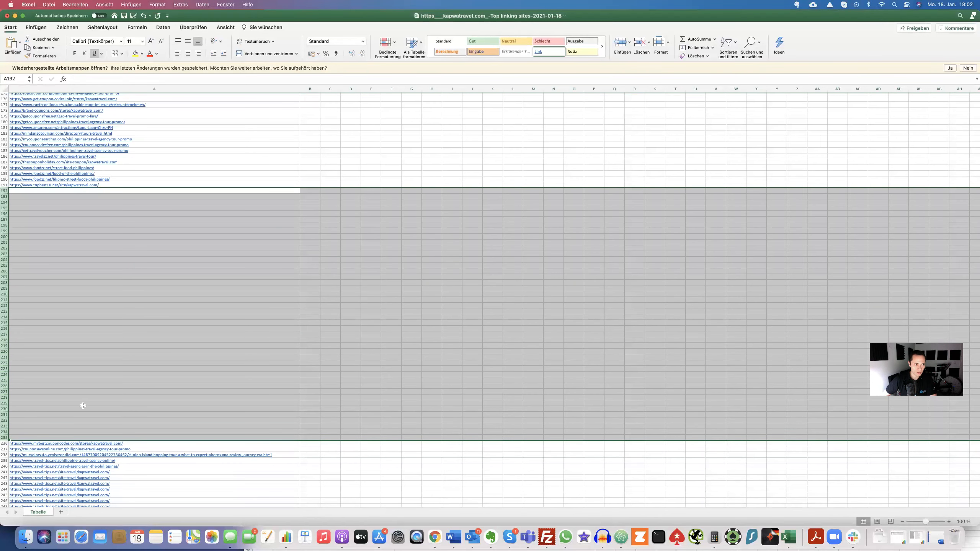
right_click(6, 406)
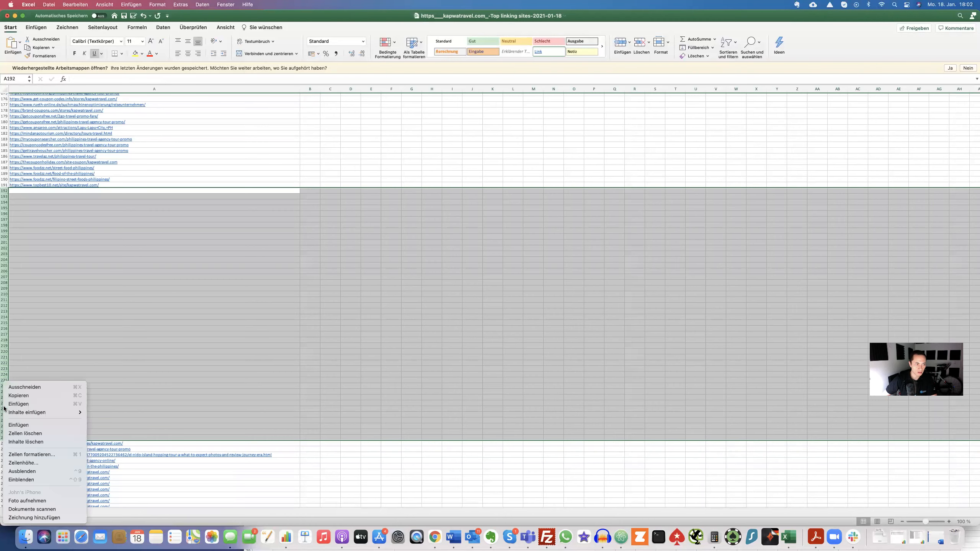
click(39, 434)
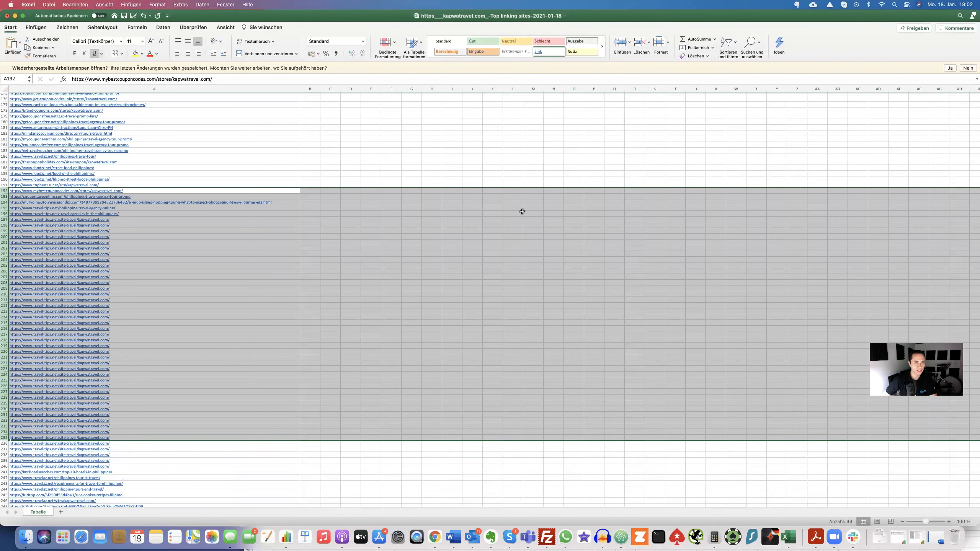
click(489, 195)
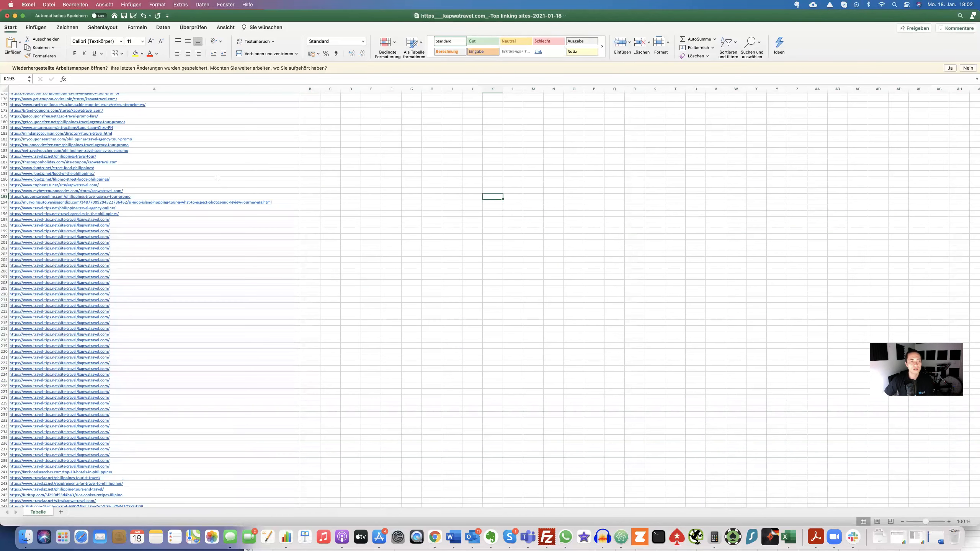
Review the start of the combined list, and switch to Chrome to show the Top-verweisende Websites report for kapwatravel.com in Search Console.
scroll(218, 175, up, 20)
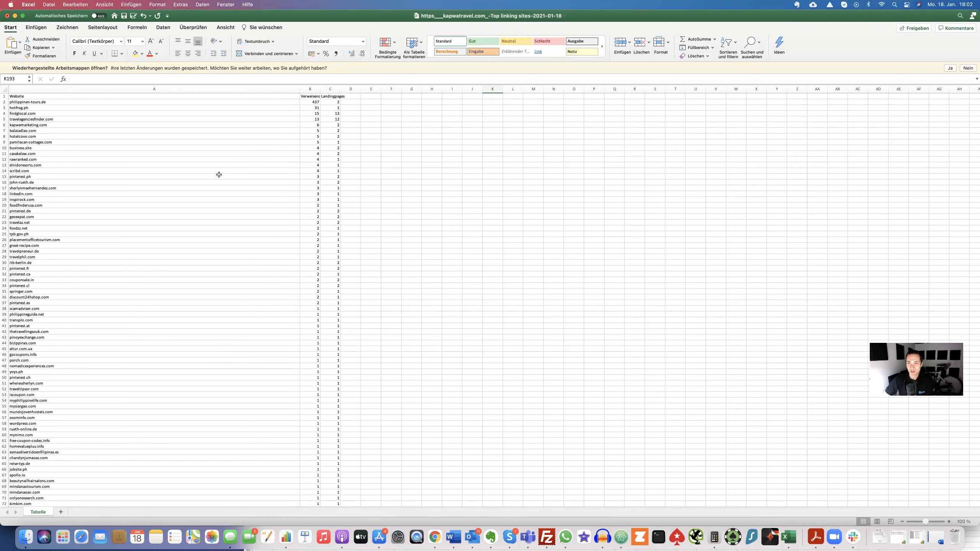
click(436, 537)
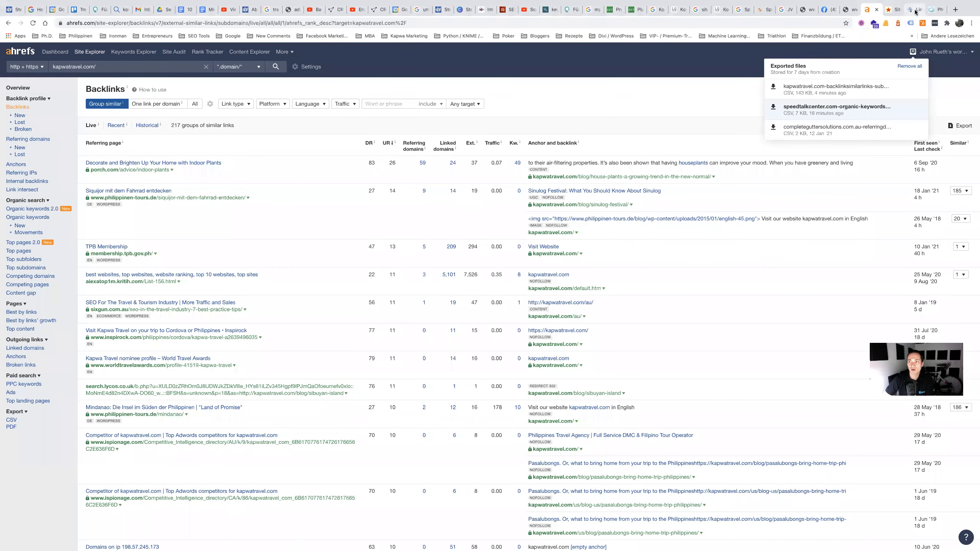
click(914, 10)
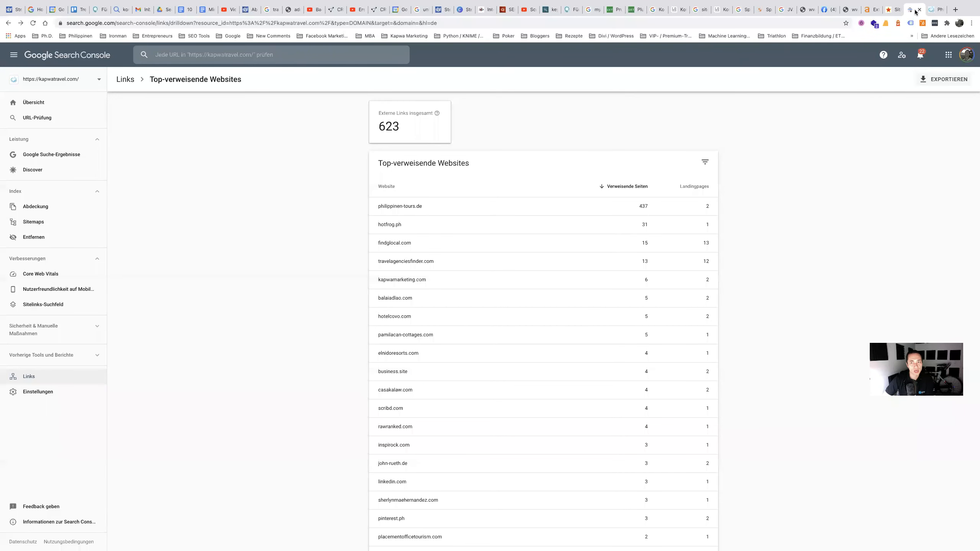